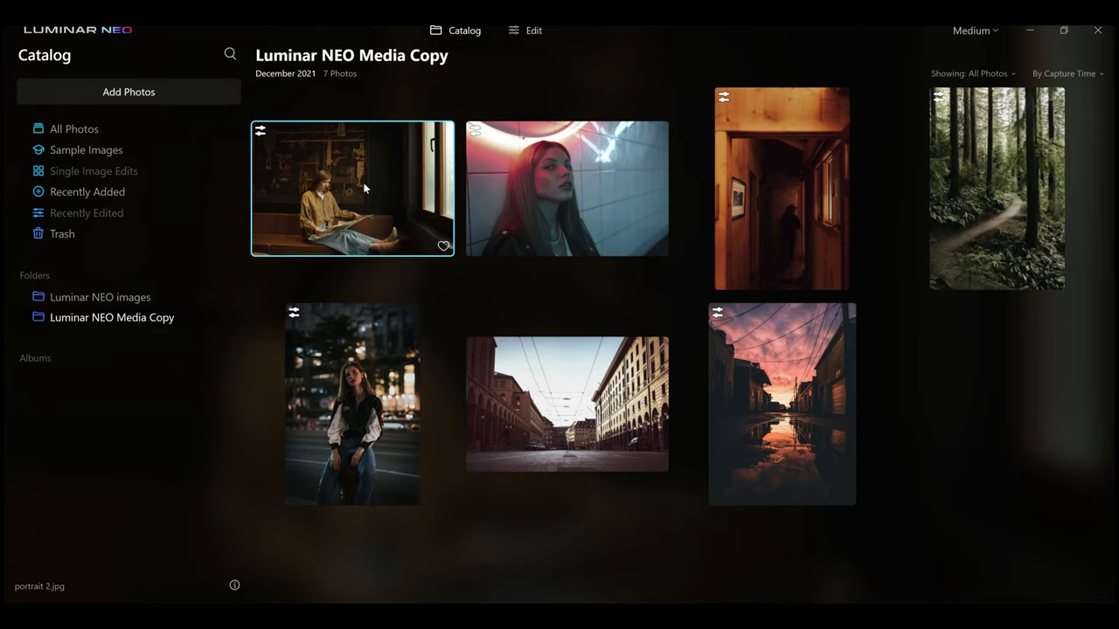
Open the portrait of the reading woman for editing and, in Develop, set Shadows to -79 and Highlights to 67.
left_click(525, 31)
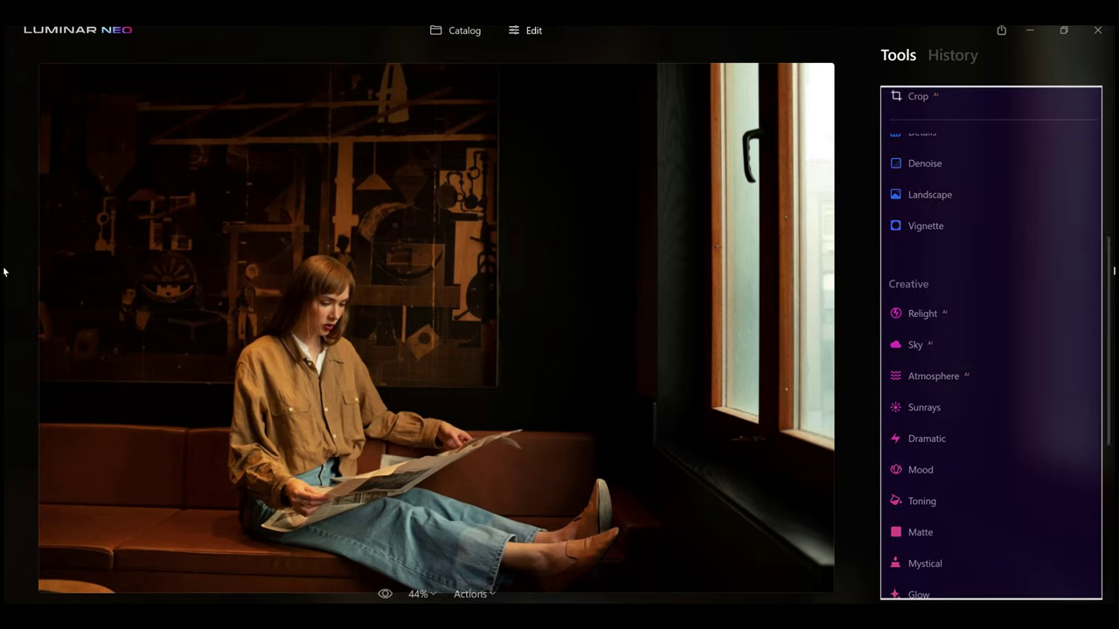
scroll(1111, 278, "up", 3)
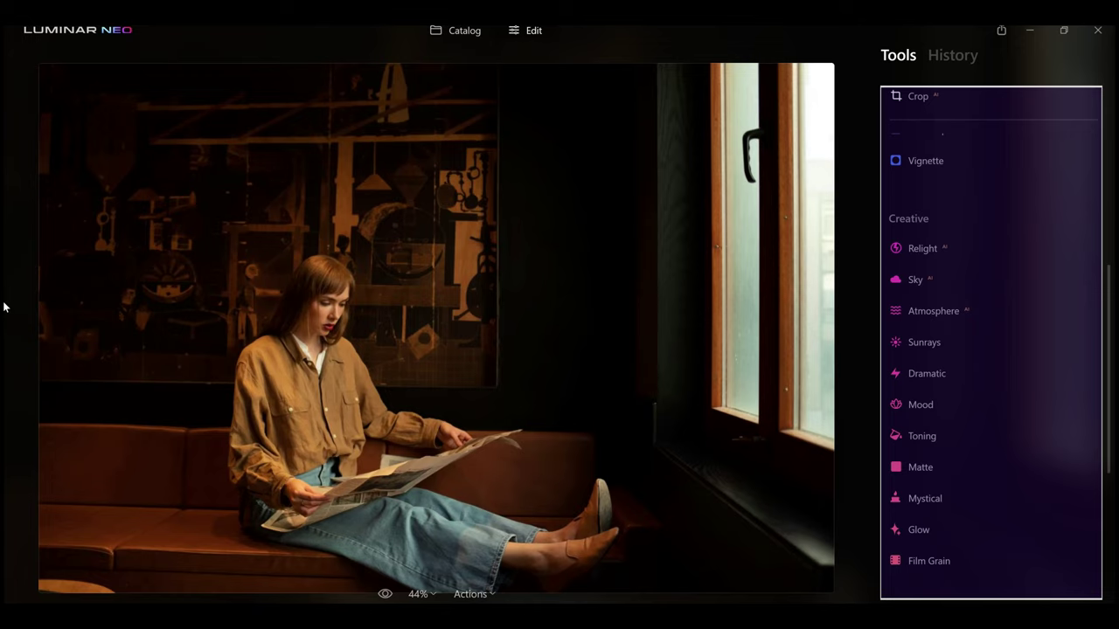
left_click_drag(1109, 291, 1107, 138)
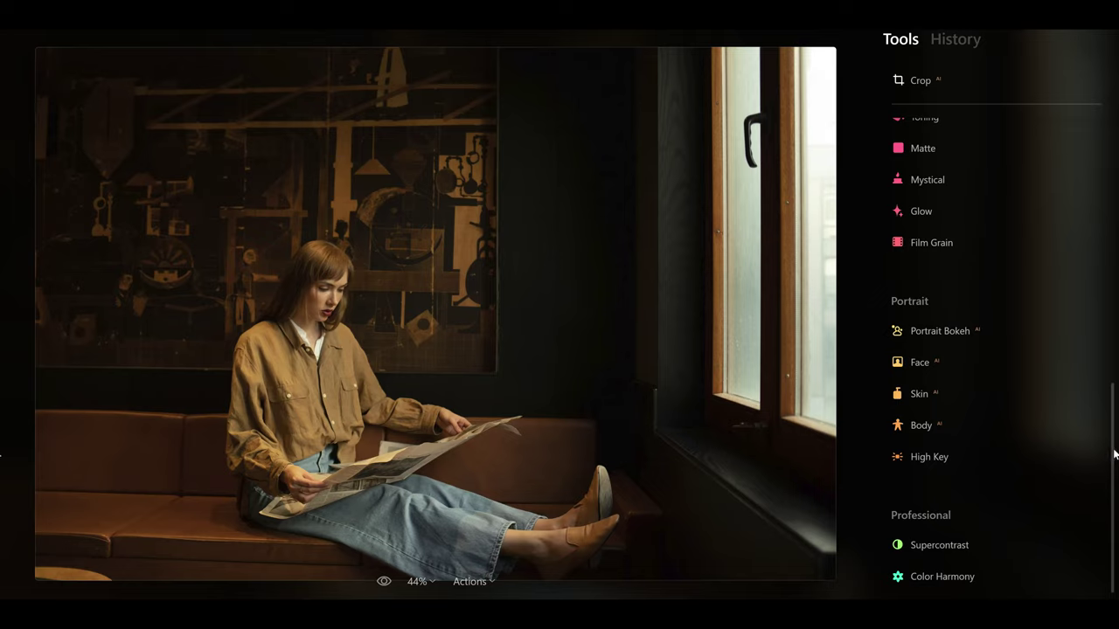
left_click_drag(1115, 429, 1117, 331)
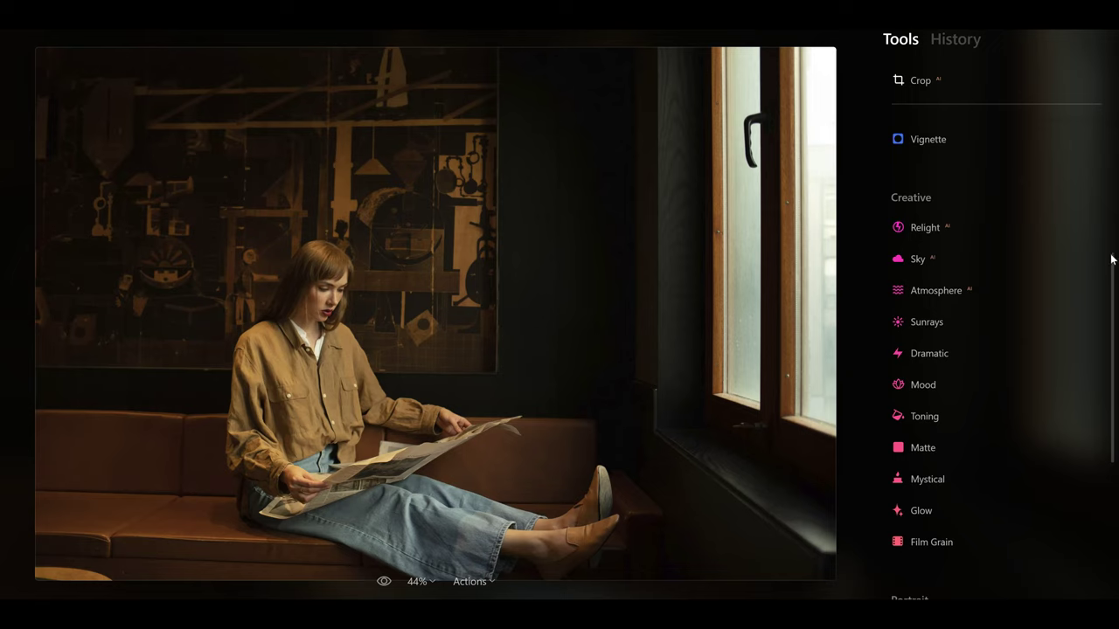
left_click_drag(1112, 269, 1111, 106)
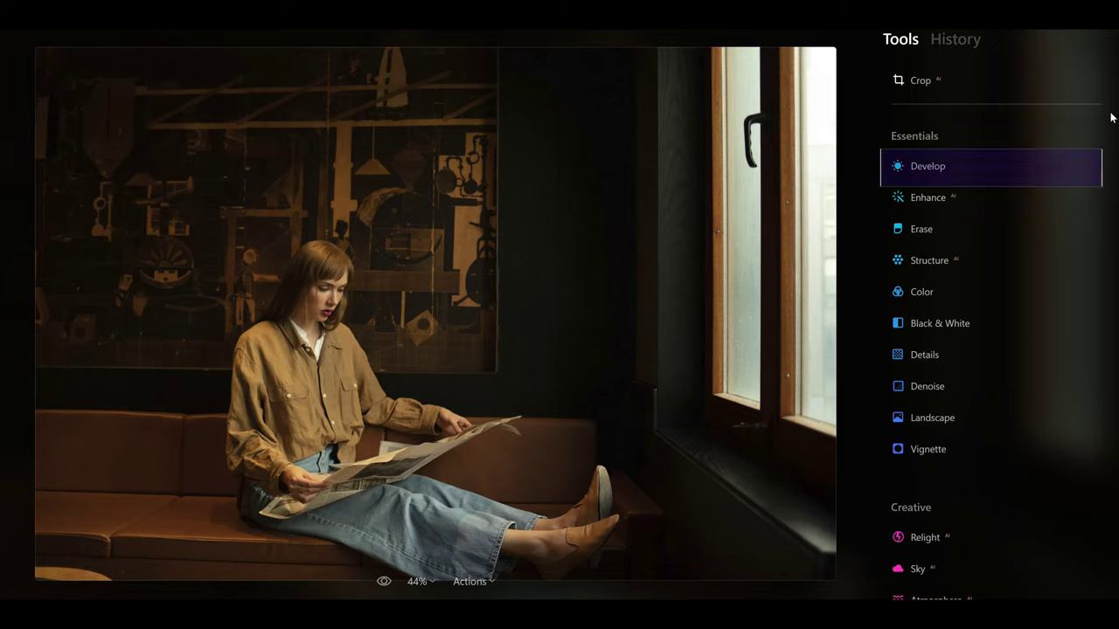
left_click(922, 166)
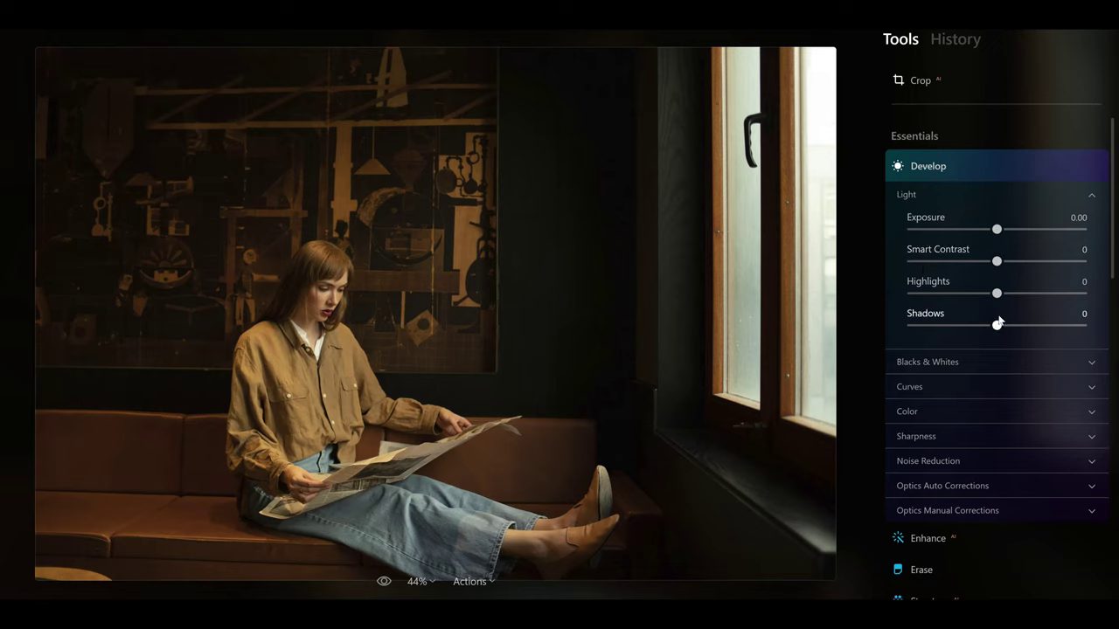
left_click_drag(997, 326, 930, 325)
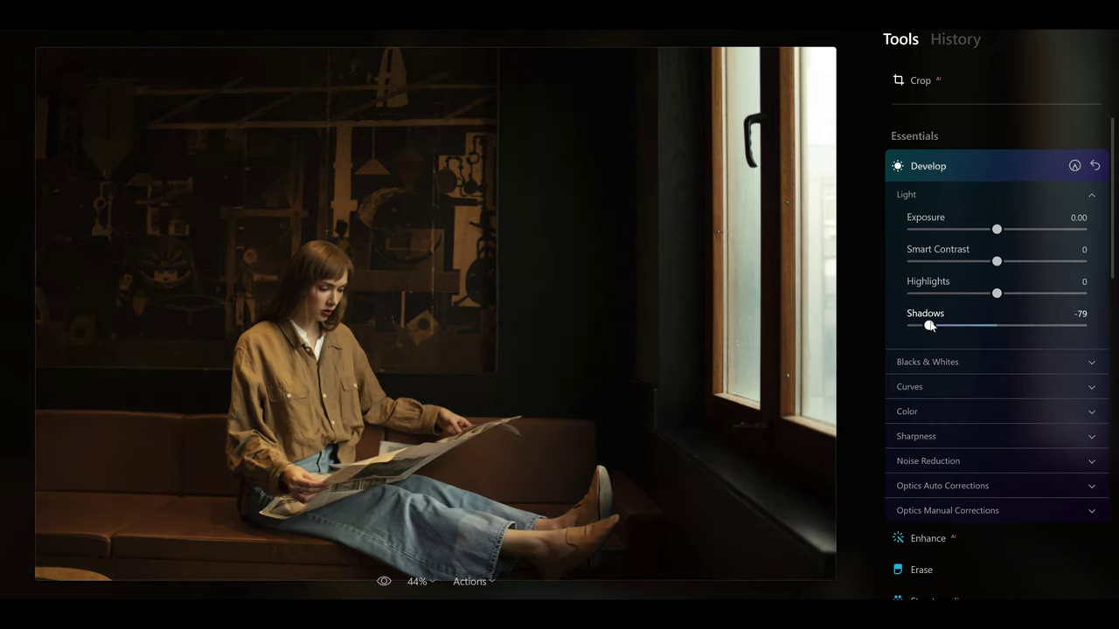
left_click_drag(997, 293, 1058, 298)
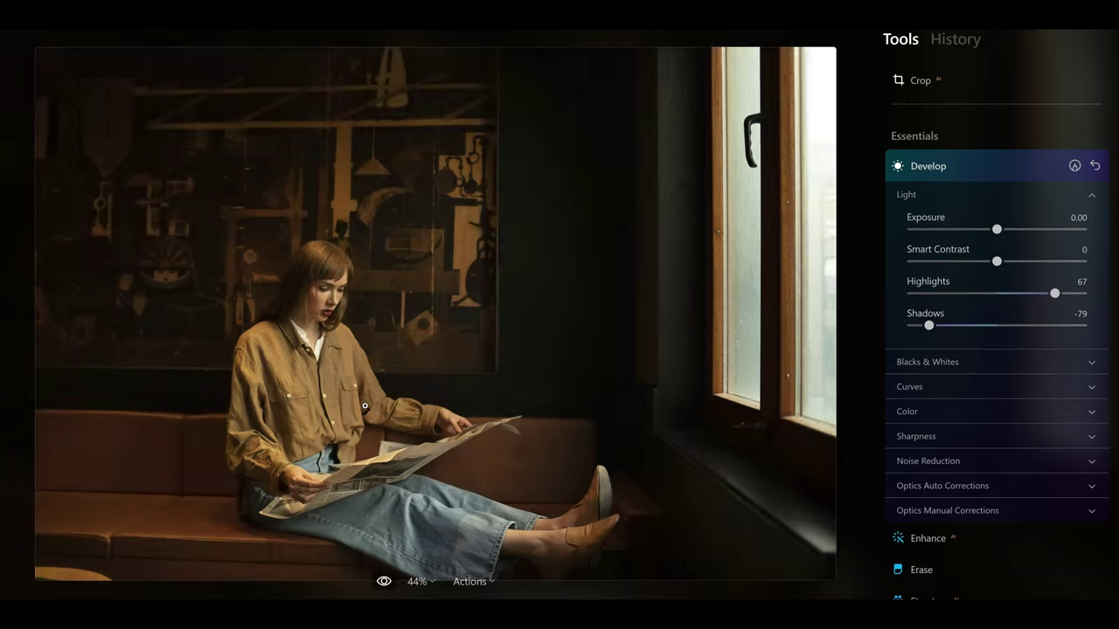
View the Develop curves, then set Sharpen to 61 in the Develop sharpness settings.
left_click(1090, 388)
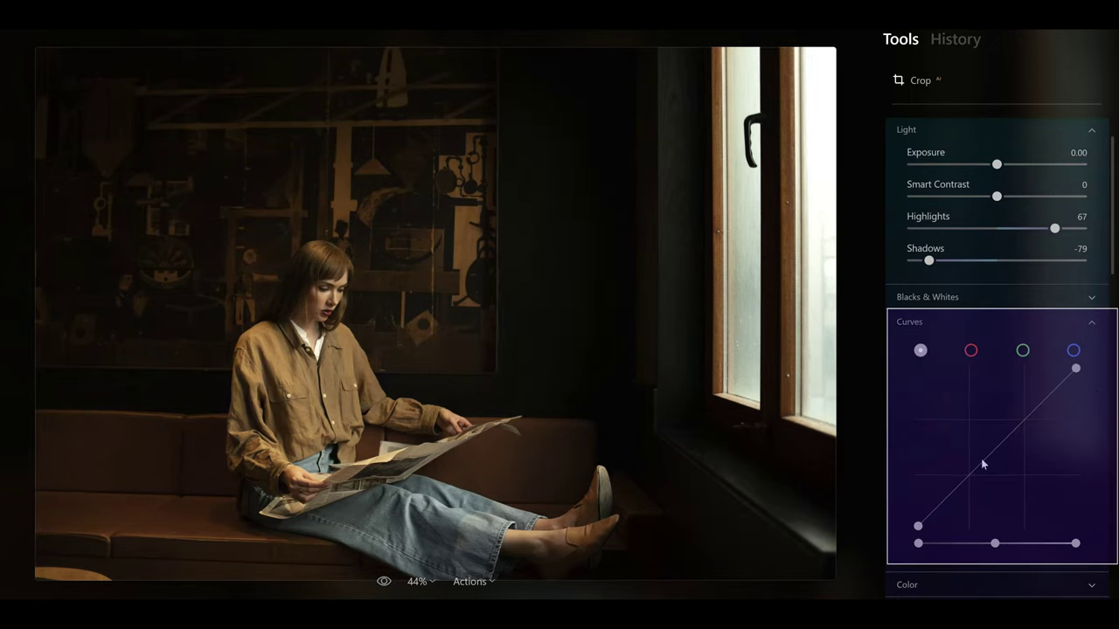
left_click(1090, 323)
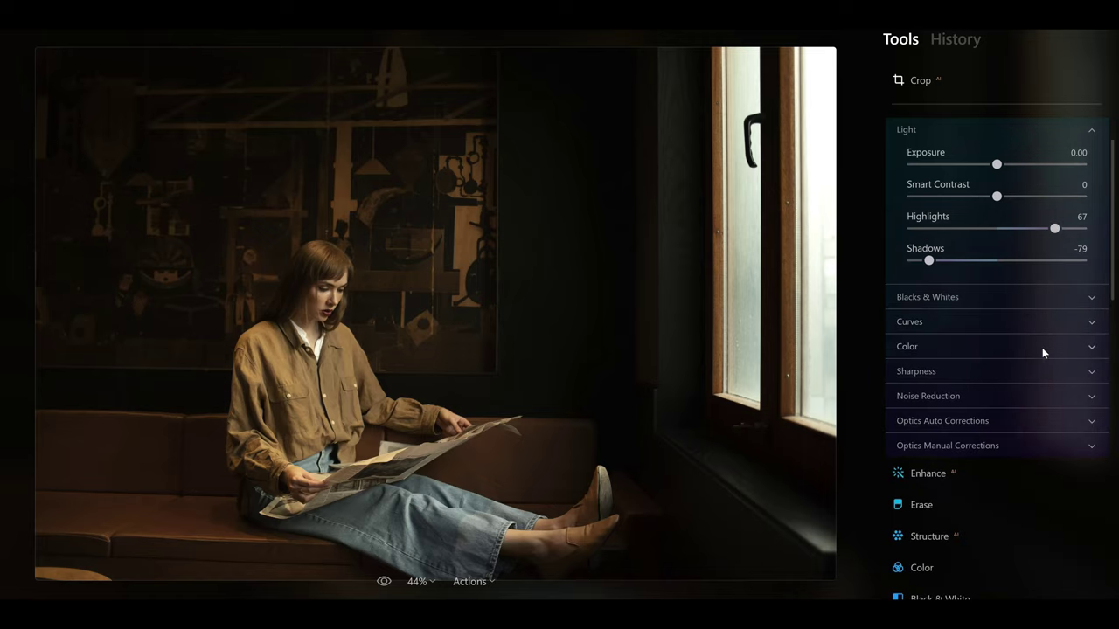
left_click(1032, 374)
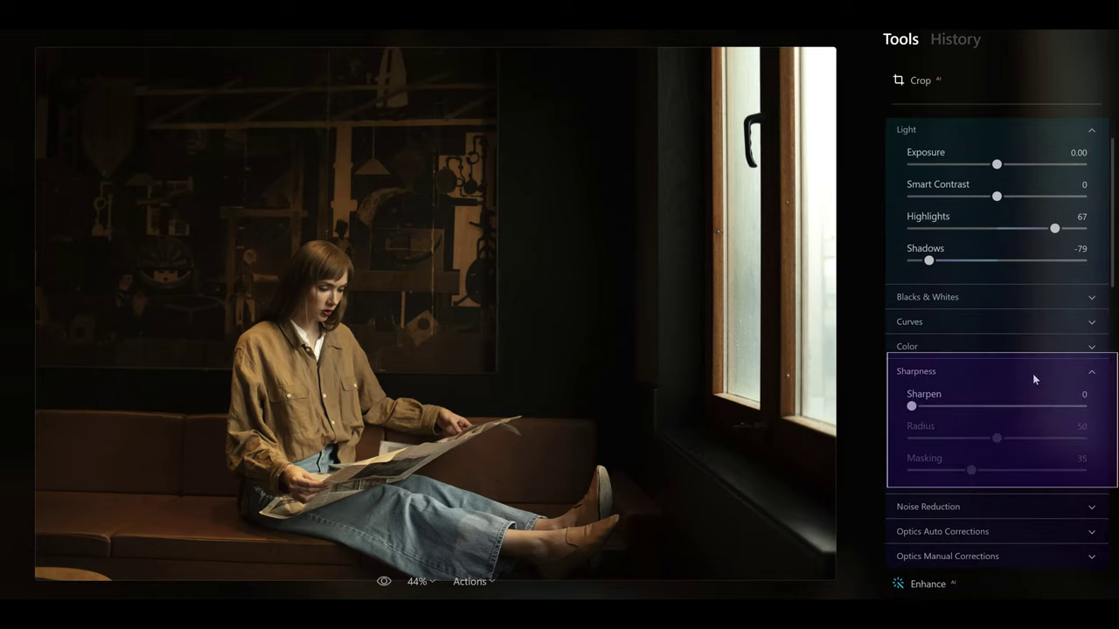
left_click_drag(969, 413, 1021, 424)
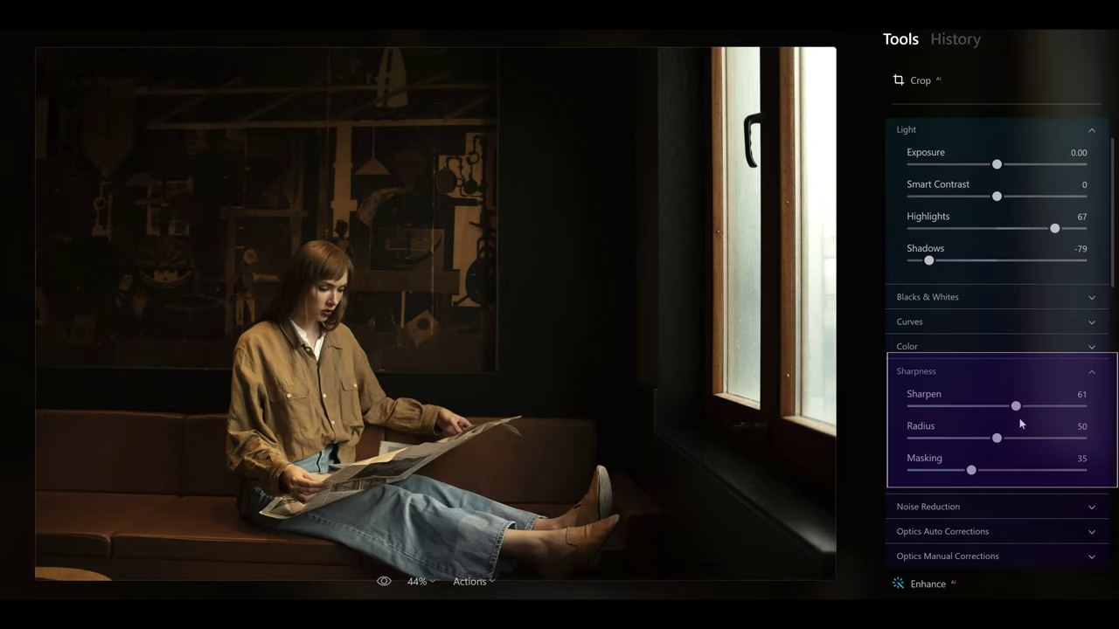
left_click(929, 373)
Set the Develop color temperature to -1 and vibrance to 0.
left_click(966, 341)
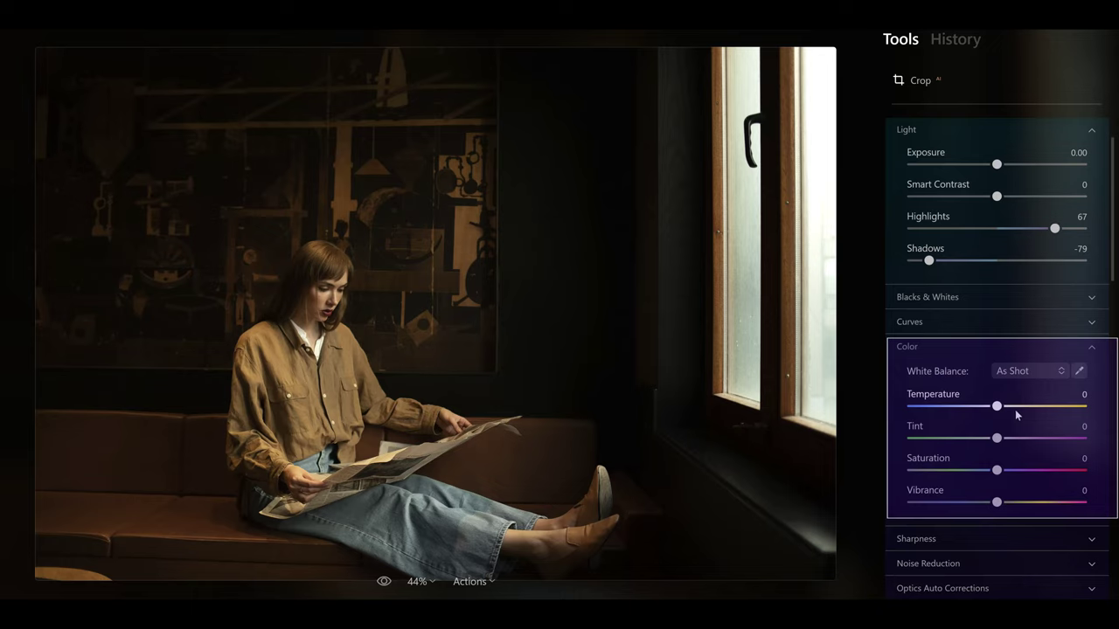
left_click_drag(1017, 412, 995, 409)
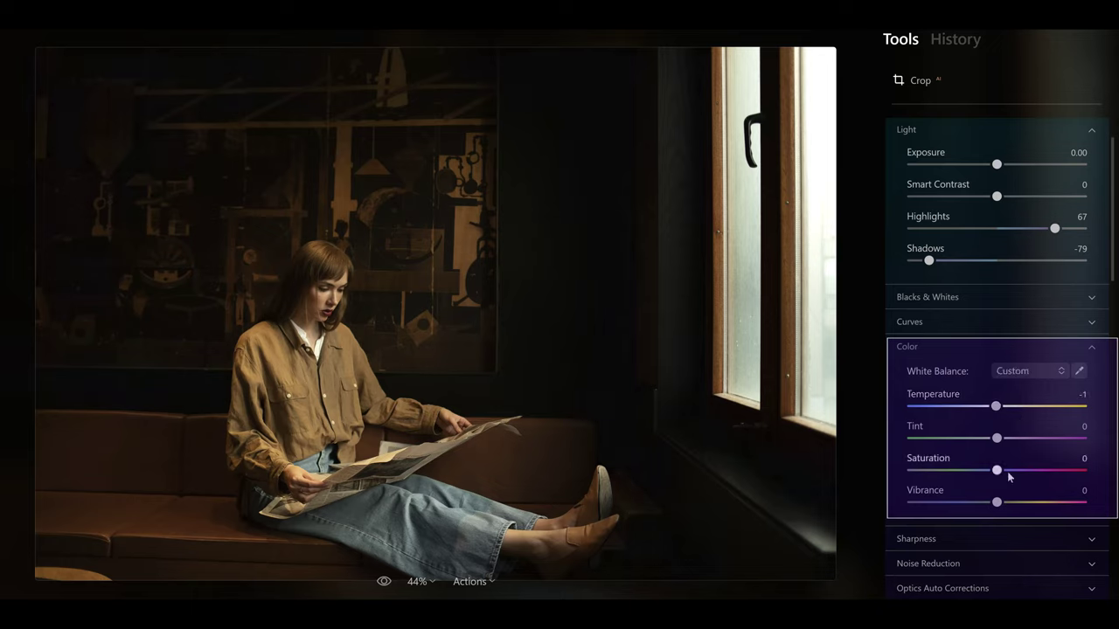
mouse_move(1010, 499)
left_mouse_down()
mouse_move(1032, 499)
mouse_move(996, 502)
left_mouse_up()
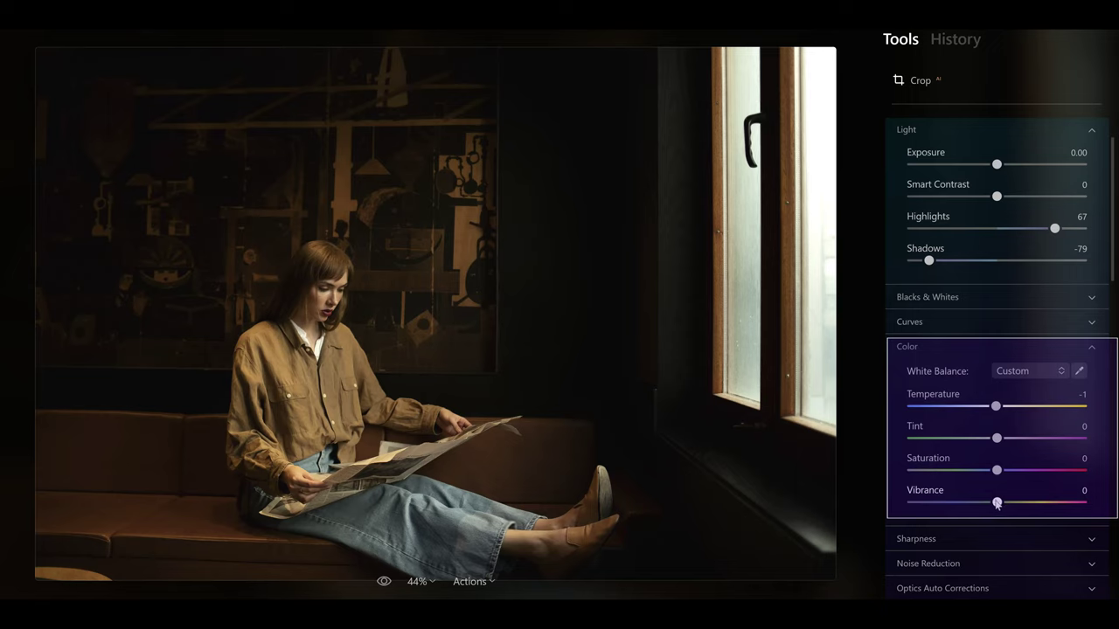
scroll(1114, 245, "up", 2)
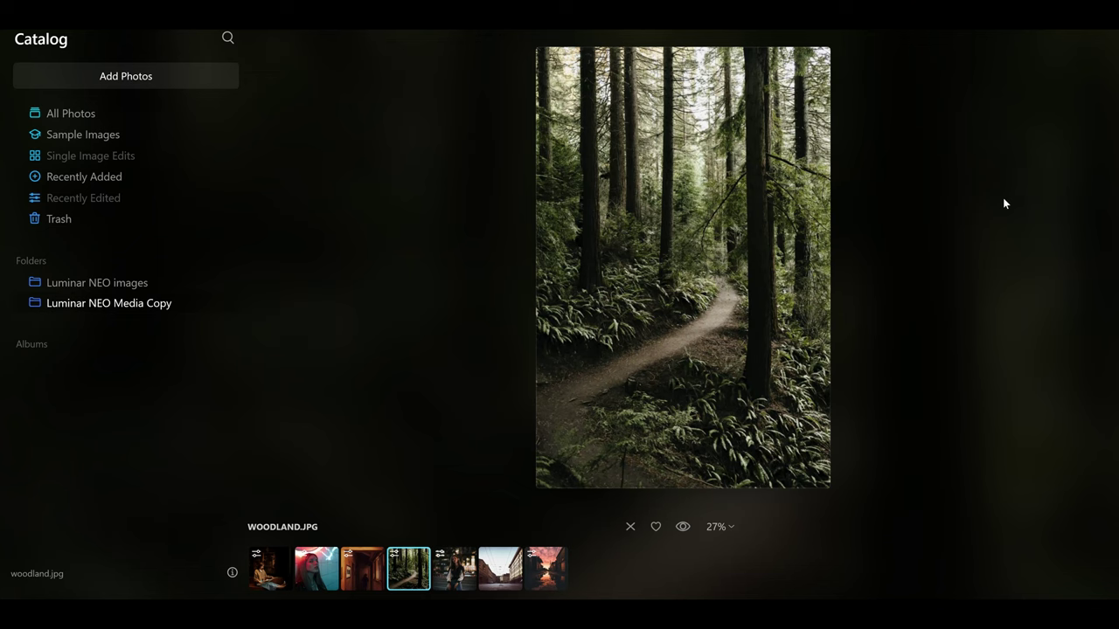
Open the woodland photo for editing and set Brightness Near to 84 in Relight.
key("d")
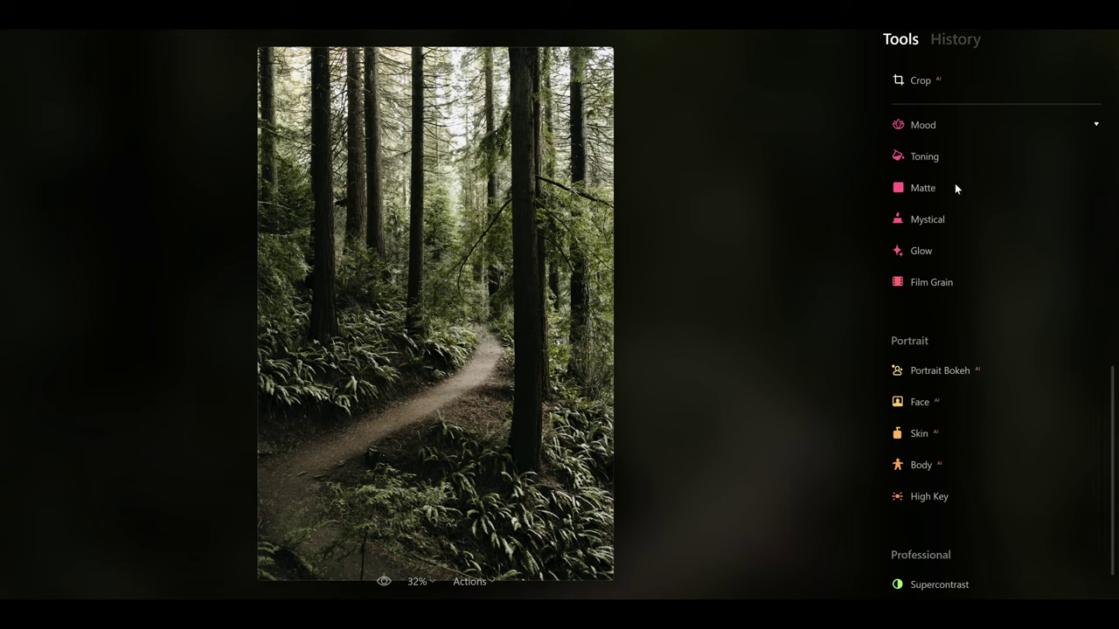
left_click_drag(1112, 423, 1108, 324)
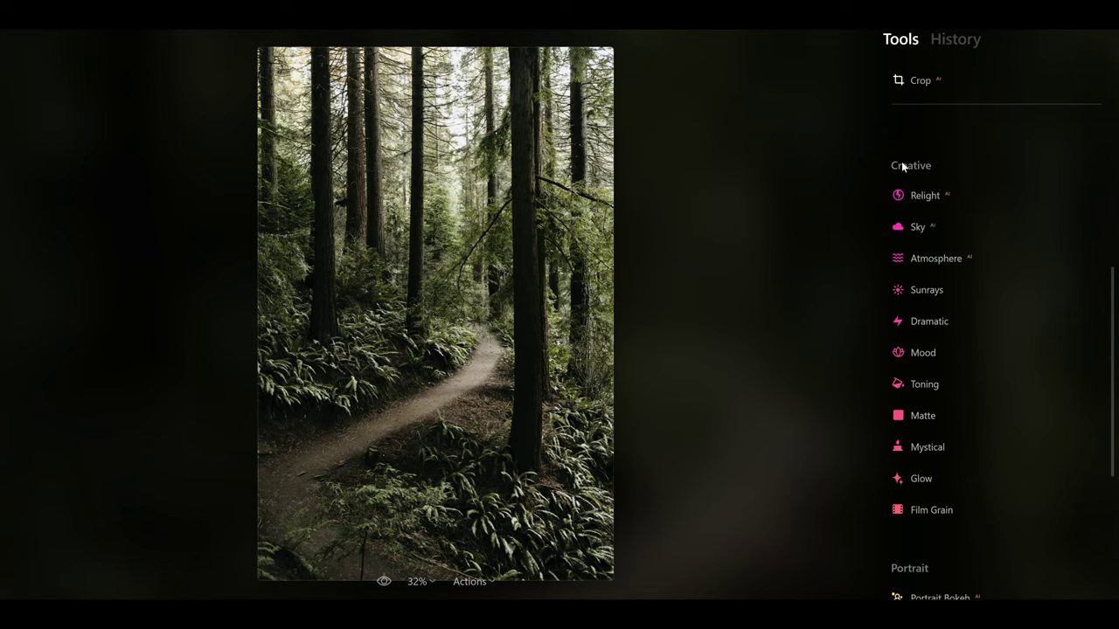
left_click(928, 199)
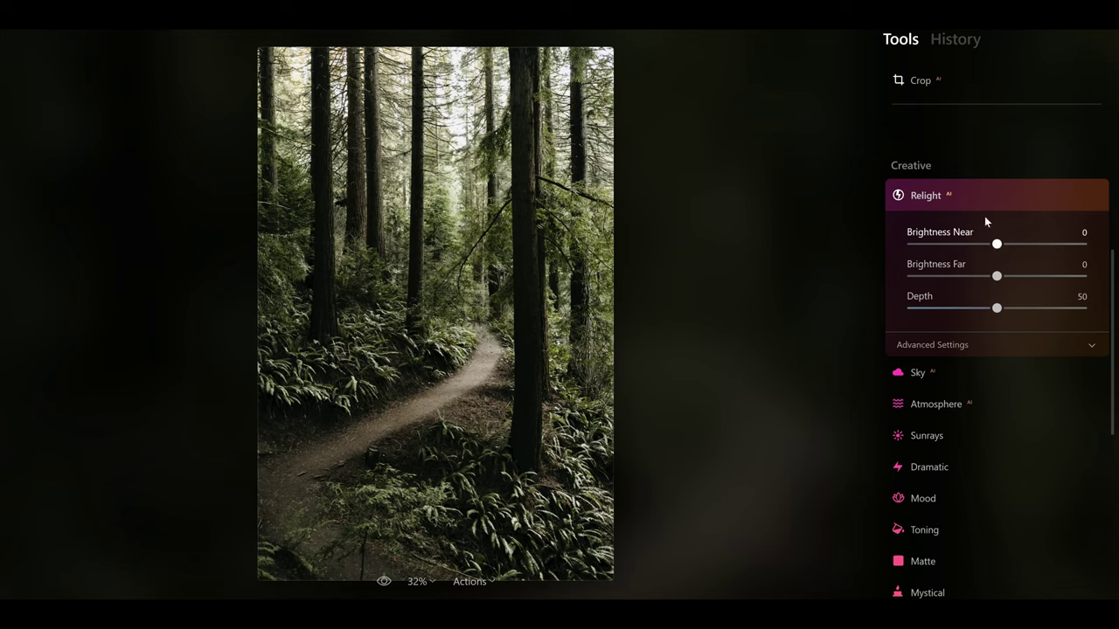
left_click_drag(997, 245, 1059, 248)
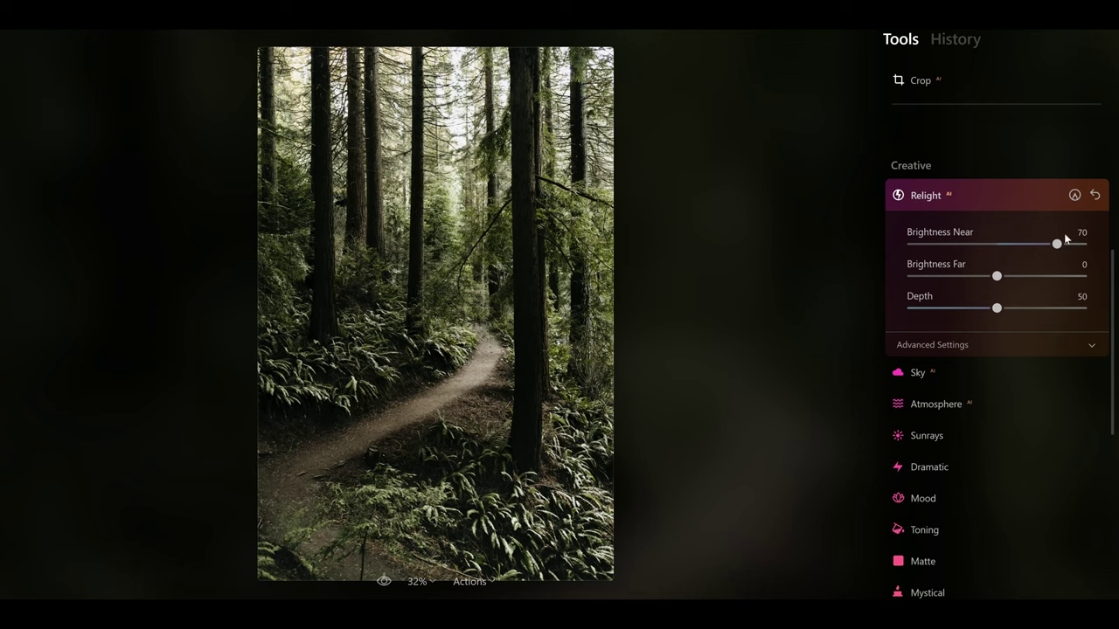
left_click_drag(1057, 244, 1069, 247)
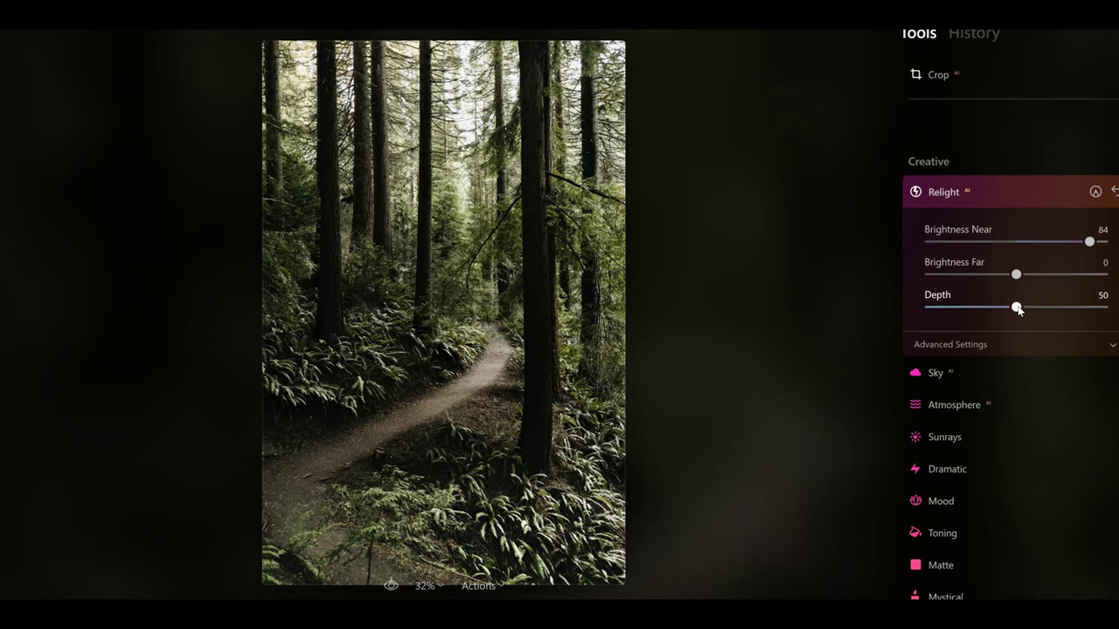
Try high and low Relight Depth values, settle on 49, and set Brightness Far to 42.
left_click_drag(1020, 309, 1108, 306)
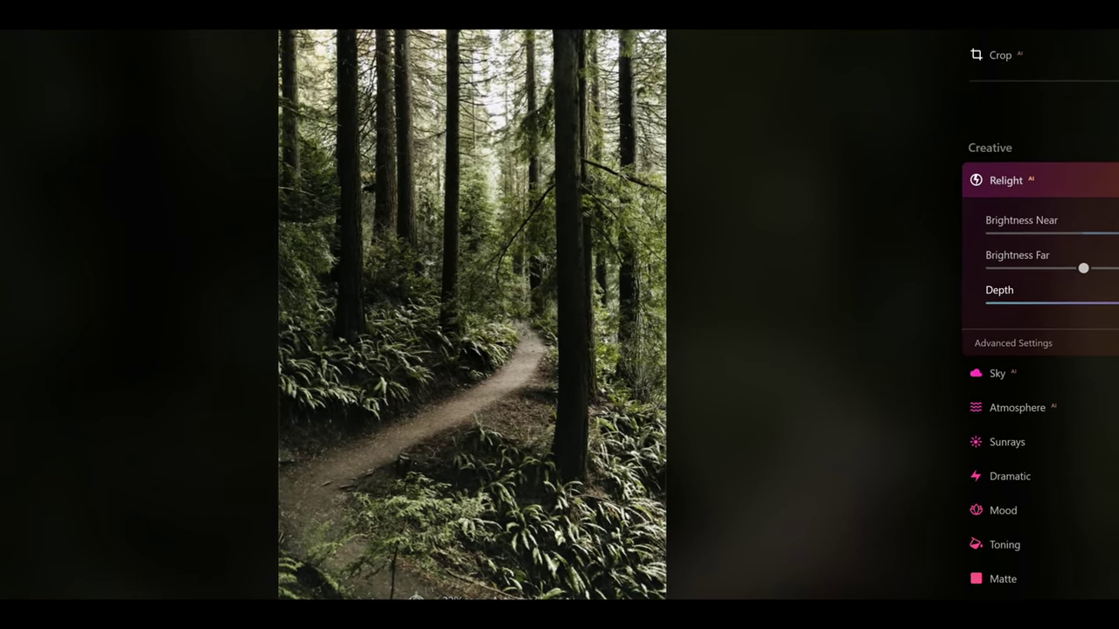
left_click_drag(1117, 304, 1024, 307)
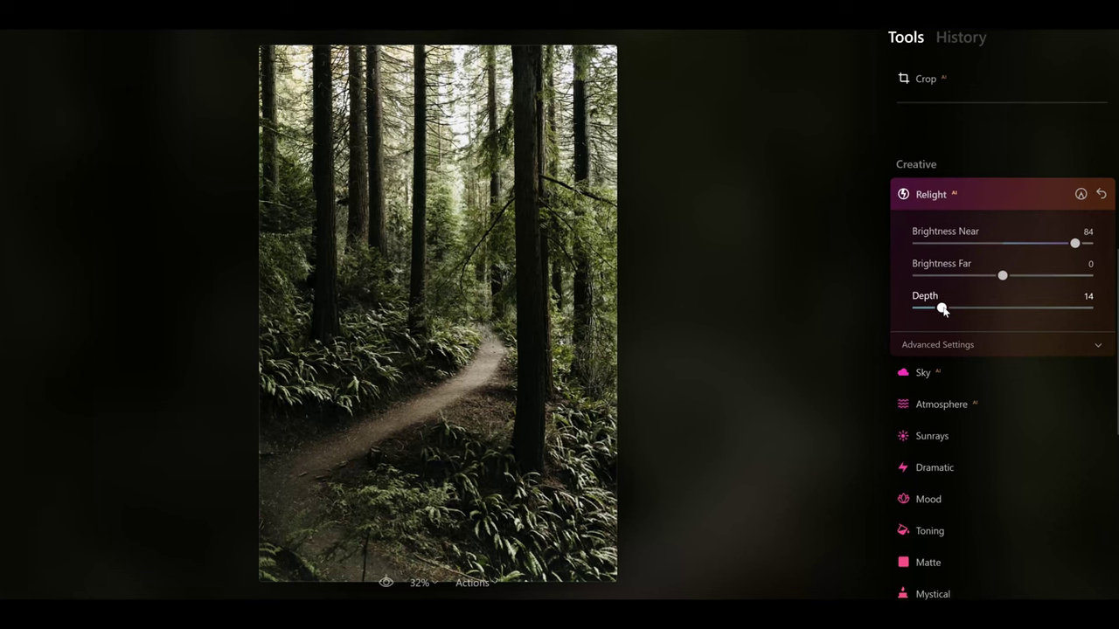
left_click_drag(964, 309, 1050, 306)
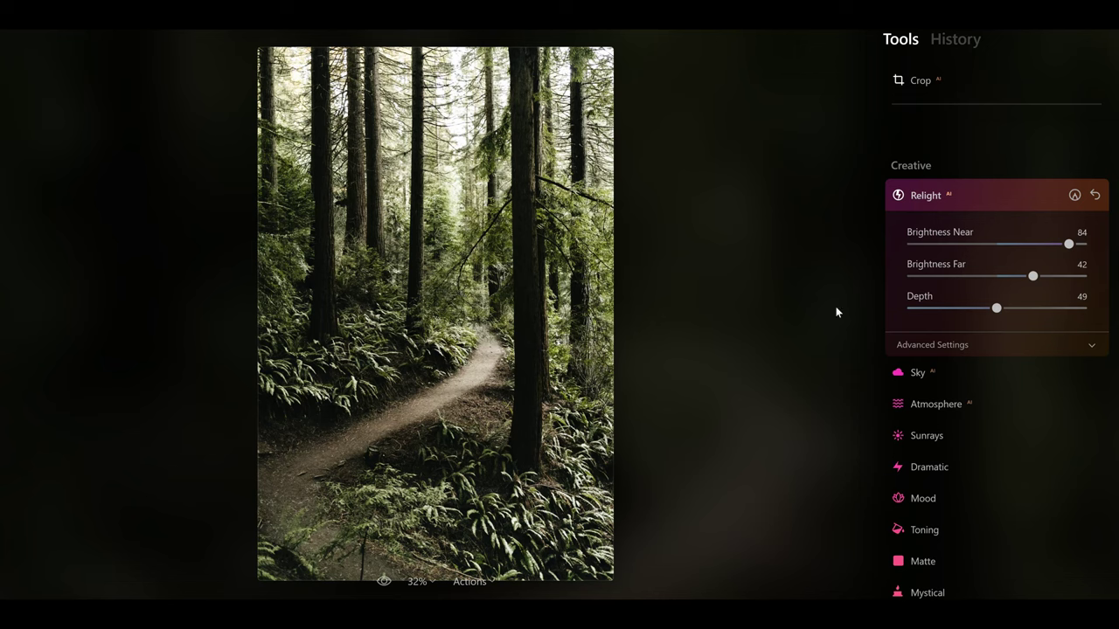
Darken the woodland background by setting Relight's Brightness Far to -44, and set Depth to 83.
left_click_drag(1034, 277, 959, 280)
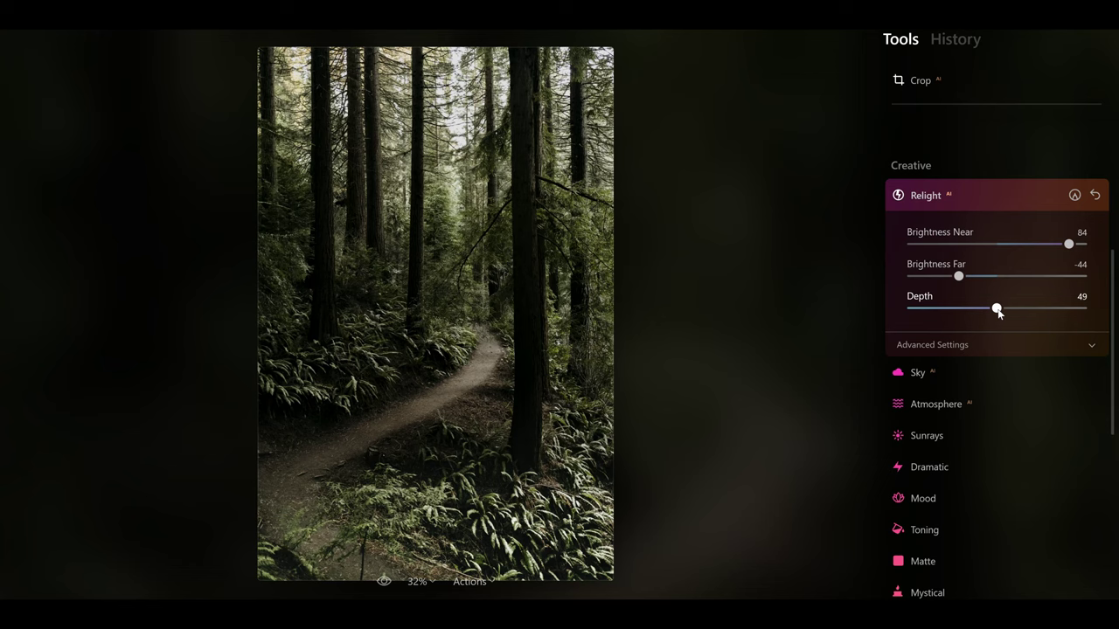
left_click_drag(999, 310, 956, 311)
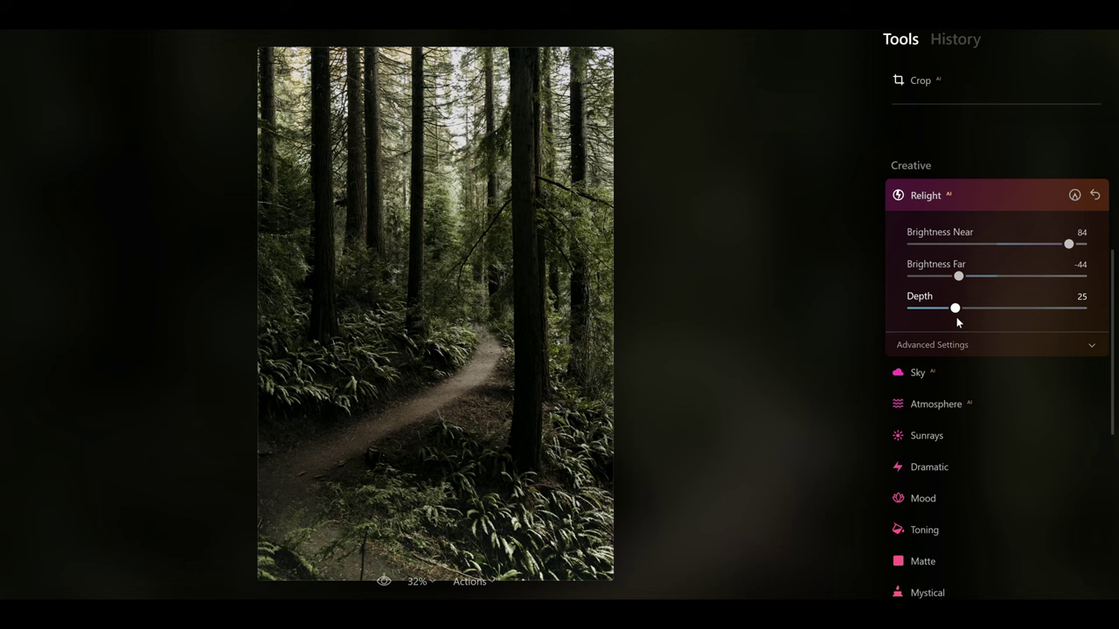
left_click_drag(957, 321, 1057, 310)
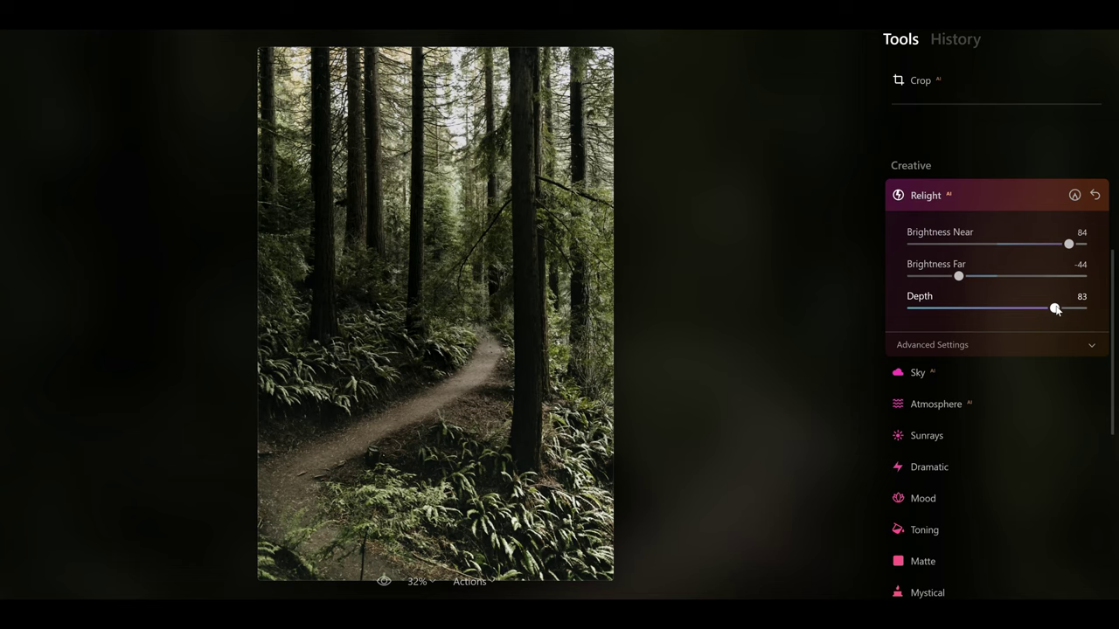
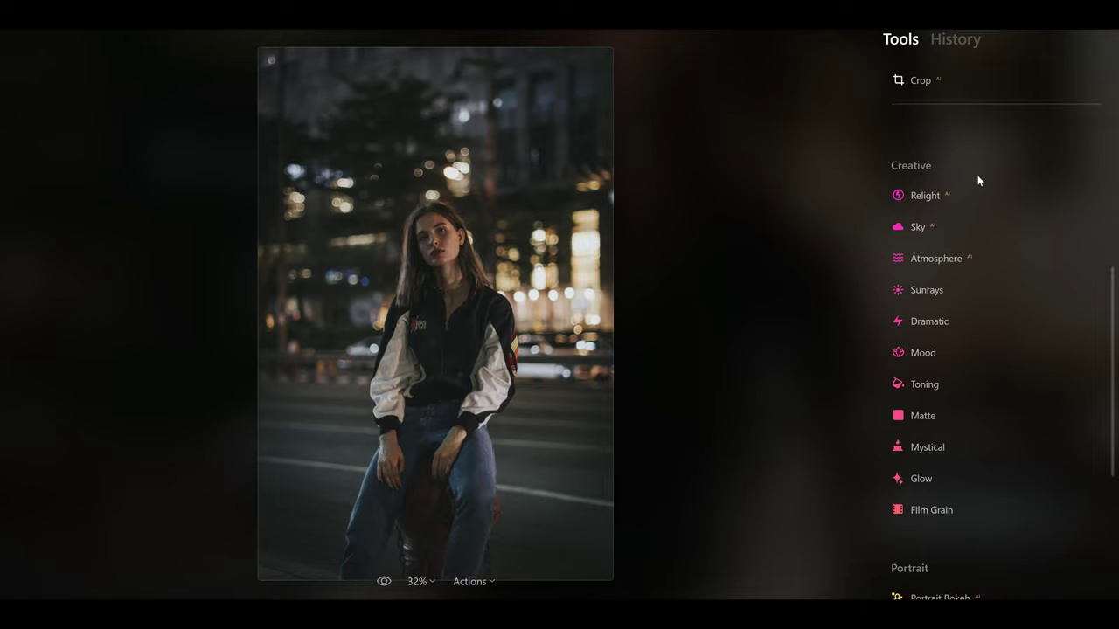
Apply Relight to the night street portrait with Brightness Near 41 and Brightness Far -36.
left_click(933, 198)
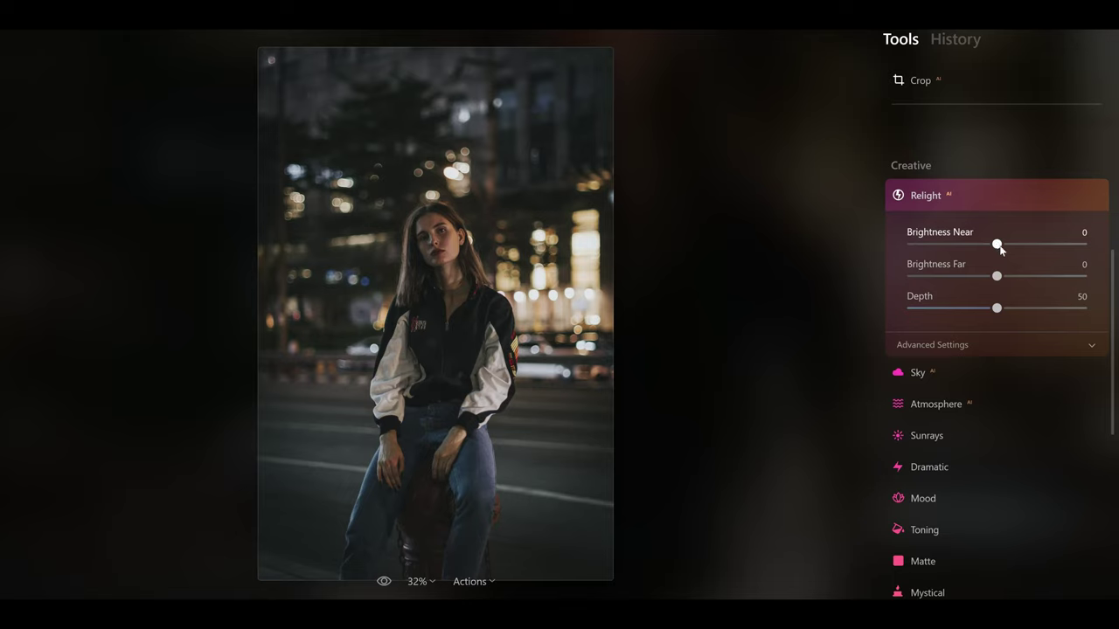
left_click_drag(1001, 249, 1035, 247)
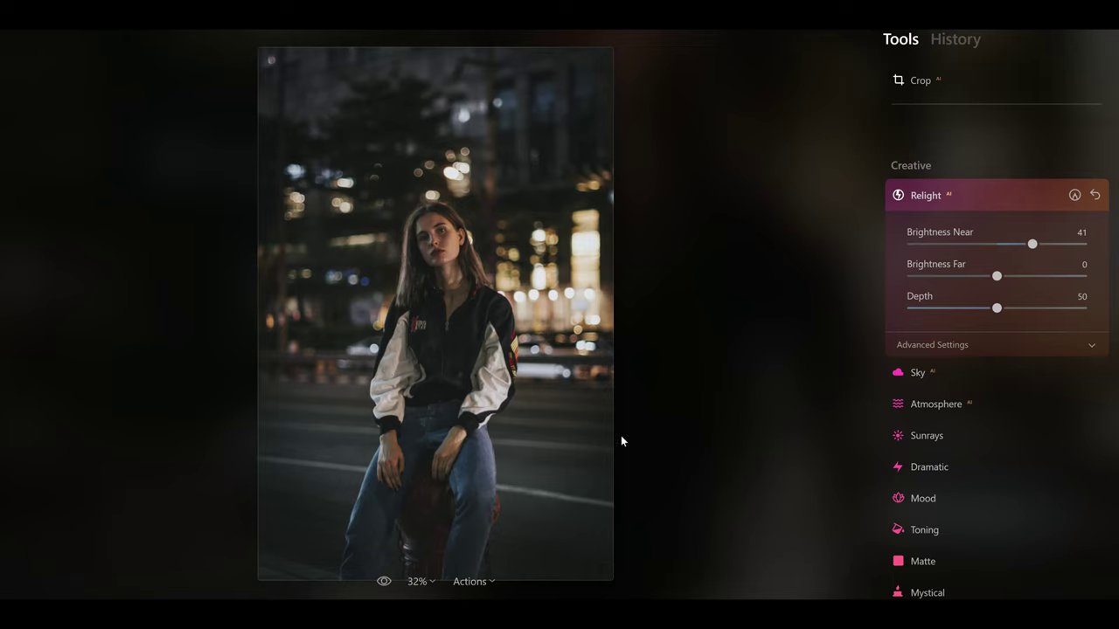
left_click_drag(999, 277, 968, 280)
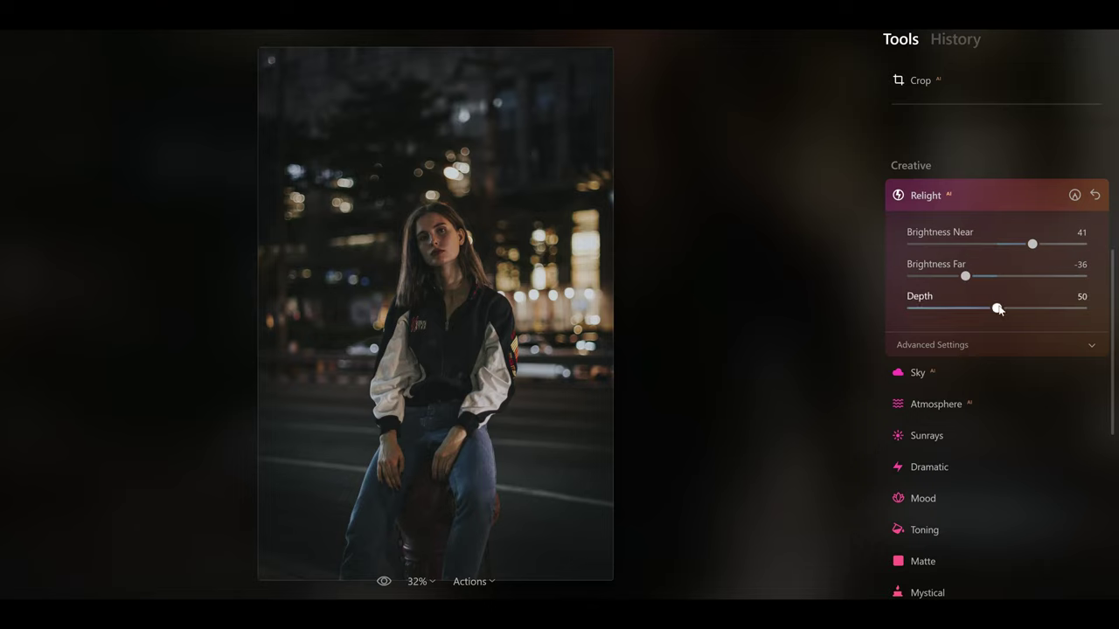
Refine the night portrait's Relight by setting Depth to 51 and Brightness Near to 52.
left_click_drag(999, 310, 1057, 303)
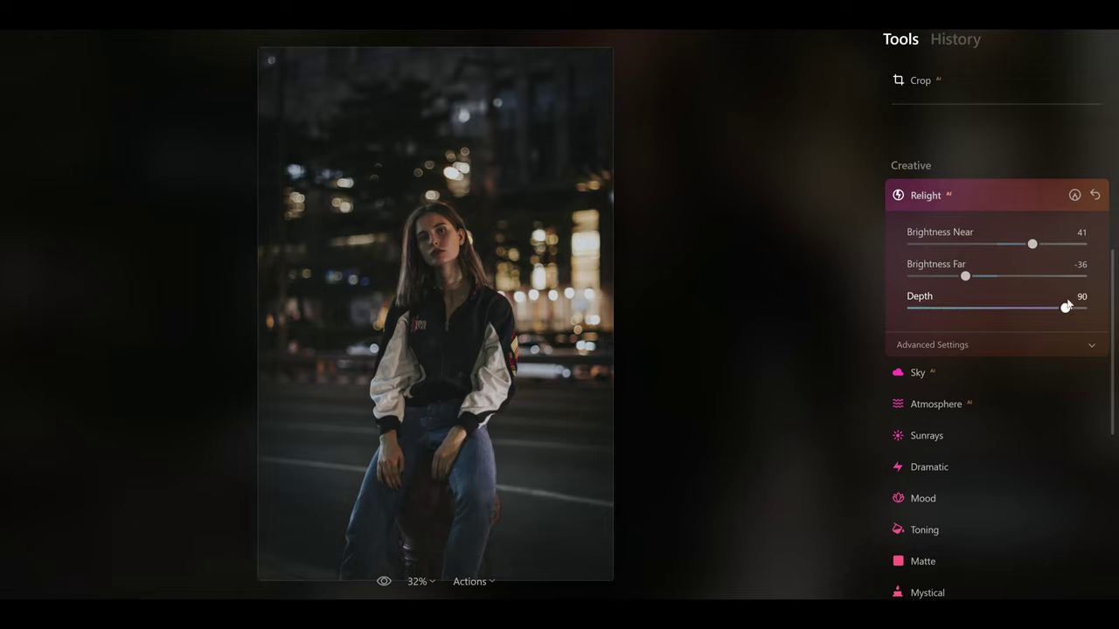
left_click_drag(1066, 306, 1001, 307)
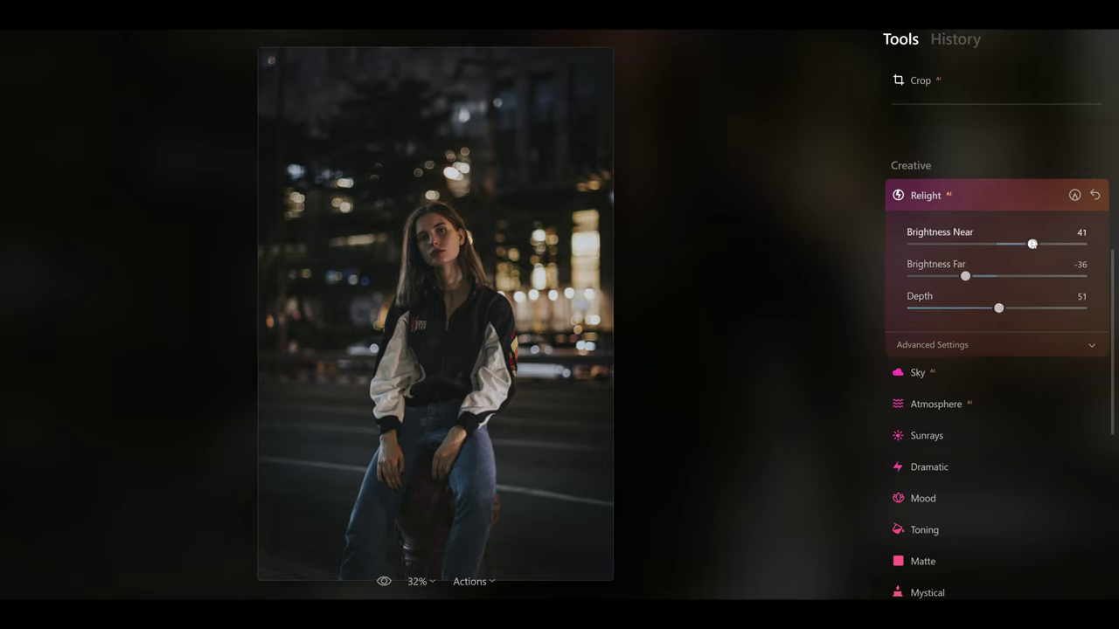
left_click_drag(1034, 244, 1049, 249)
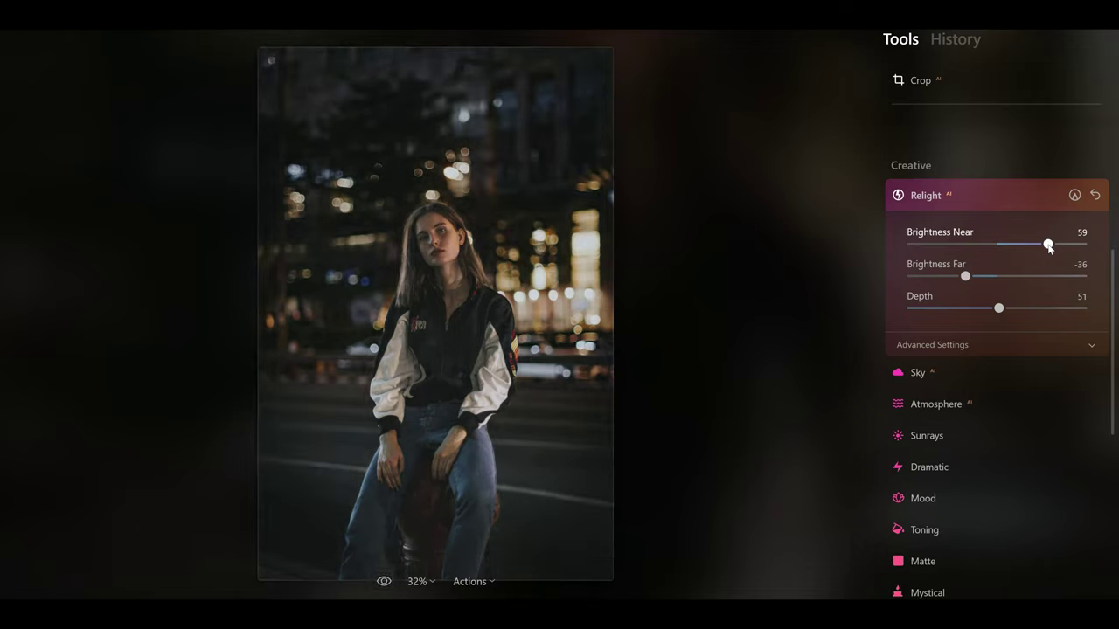
left_click_drag(1049, 248, 1042, 248)
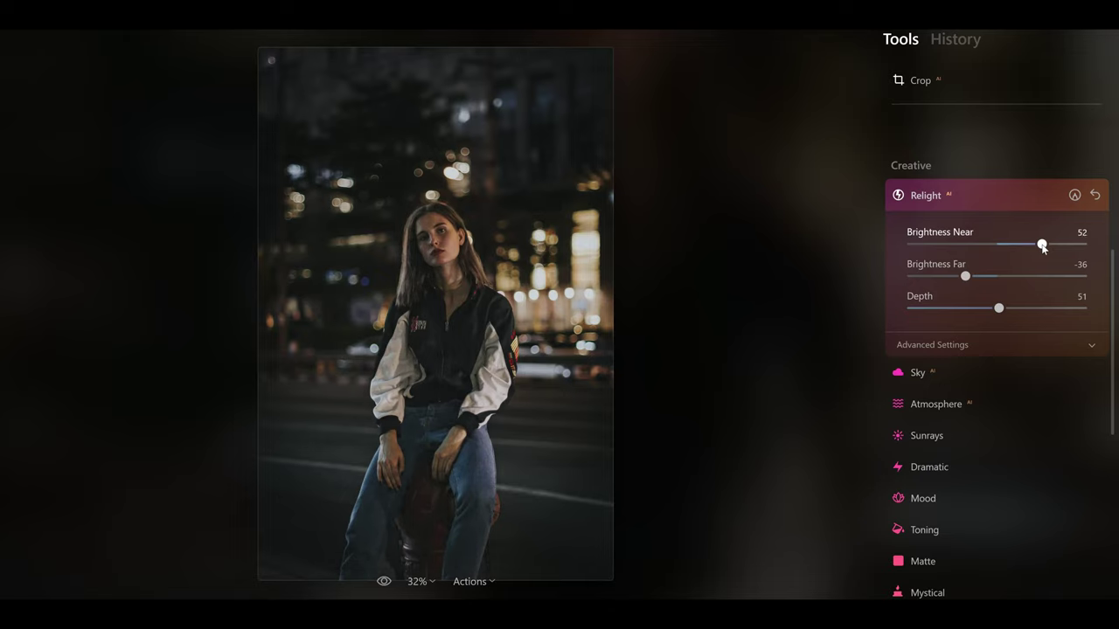
Set Relight's Warmth Far to -22 and raise Warmth Near beyond 19 to separate the night portrait's subject from the background.
left_click(1003, 344)
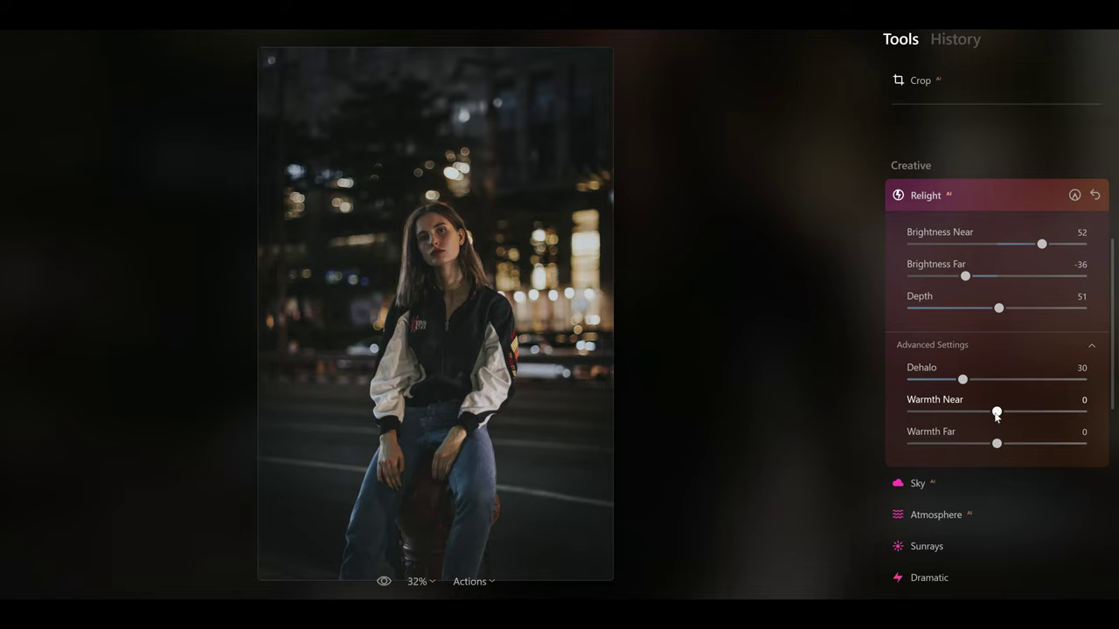
left_click_drag(997, 413, 1030, 416)
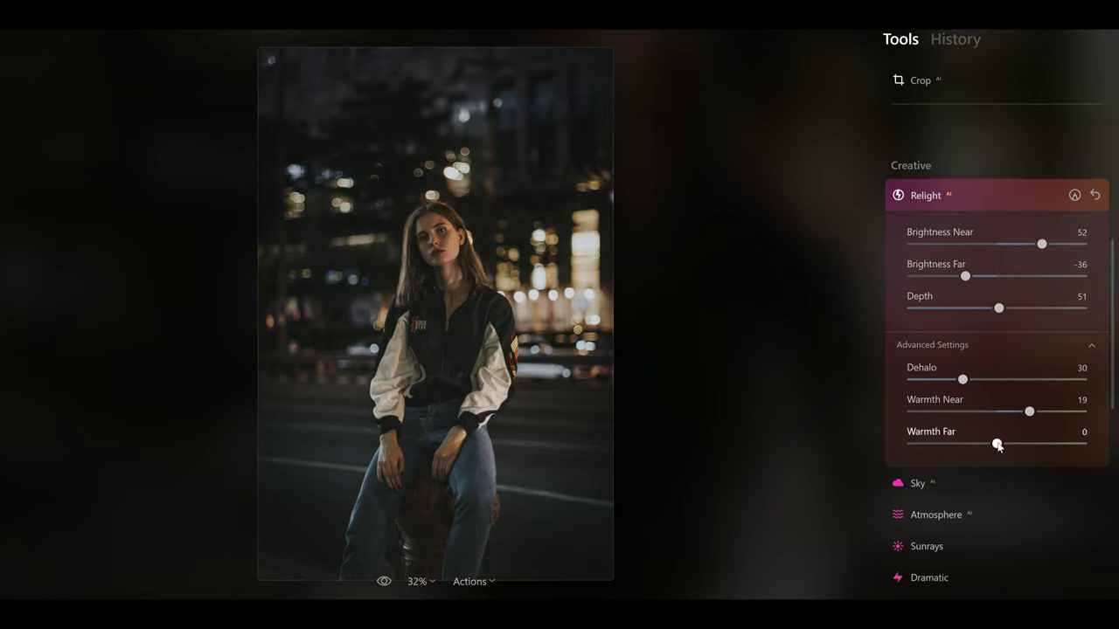
left_click_drag(997, 445, 1017, 446)
left_click_drag(1016, 445, 959, 446)
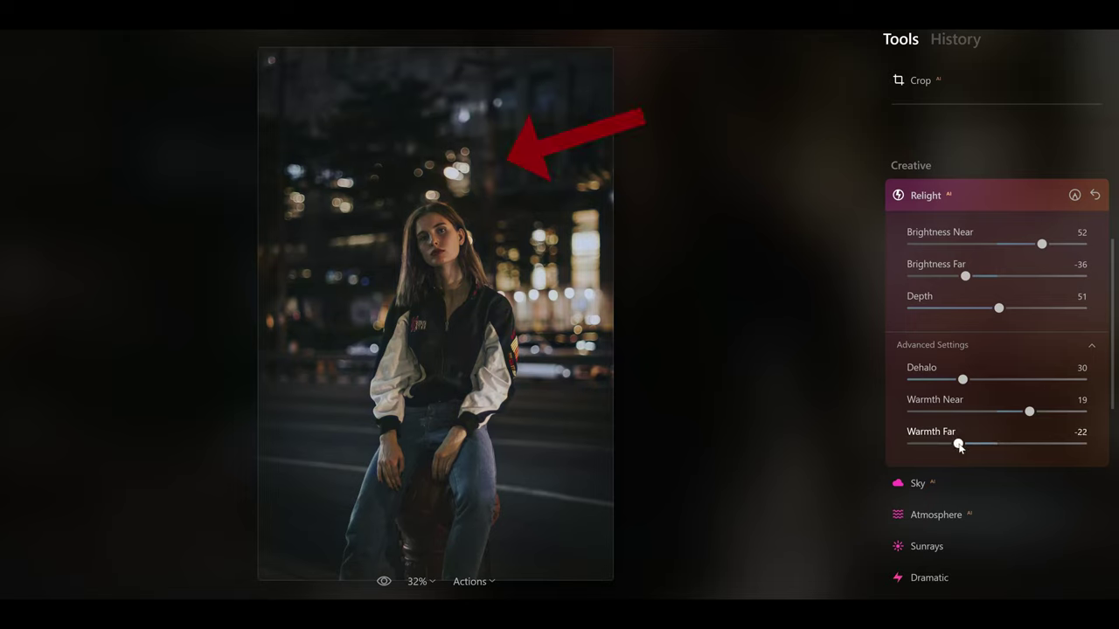
left_click_drag(1029, 412, 1062, 417)
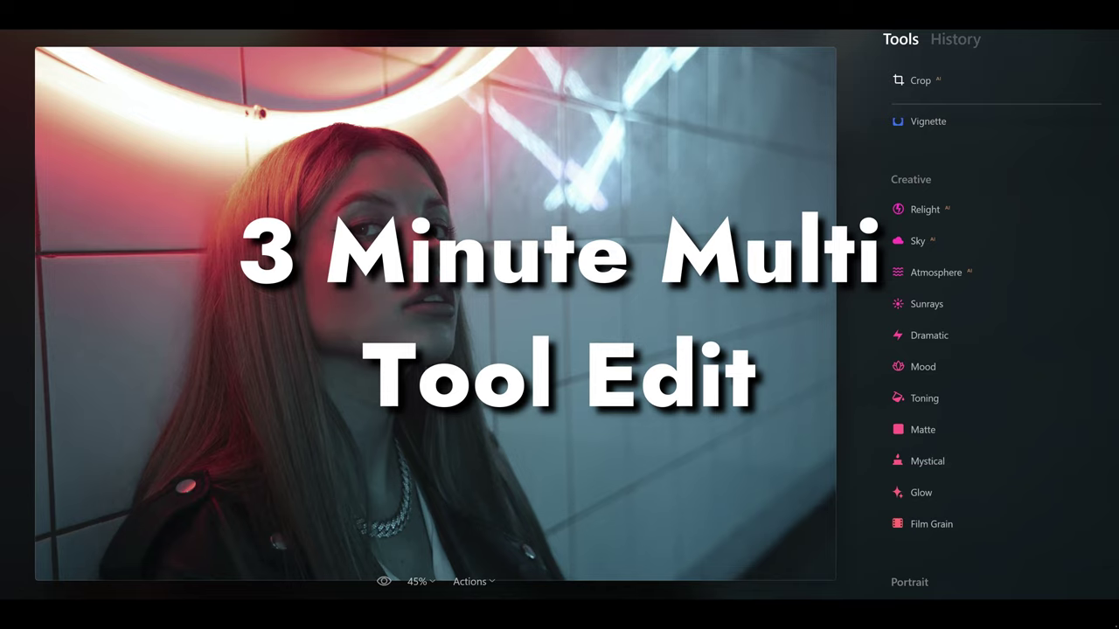
Add contrast to the neon portrait with a gentle S-shaped Develop curve, lowering a shadow point and raising a highlight point.
scroll(1115, 376, "up", 3)
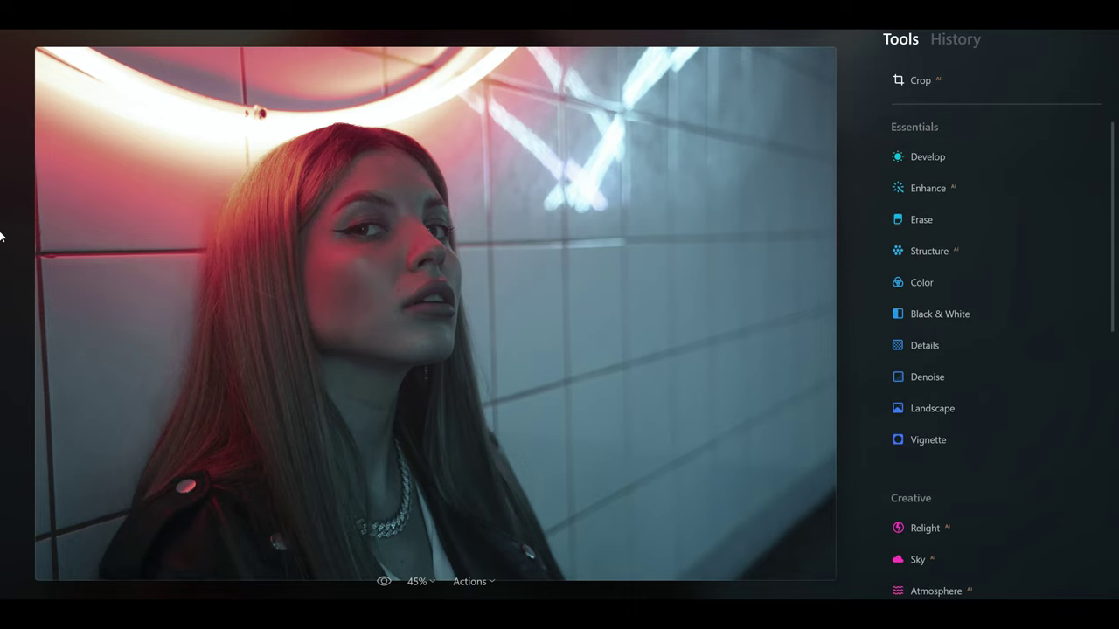
left_click(962, 157)
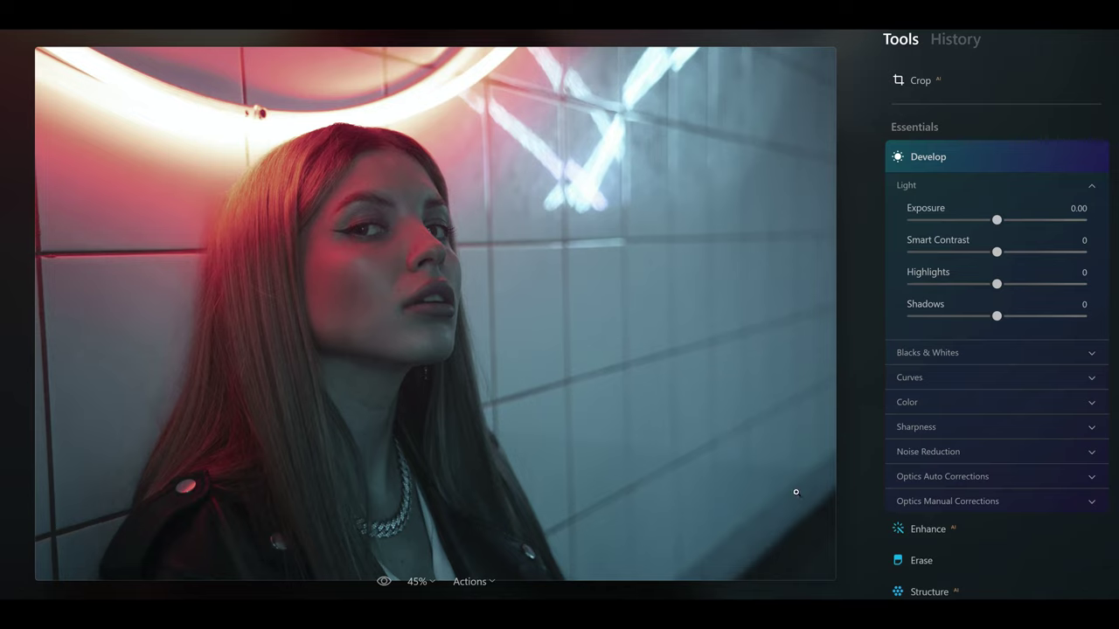
left_click(962, 377)
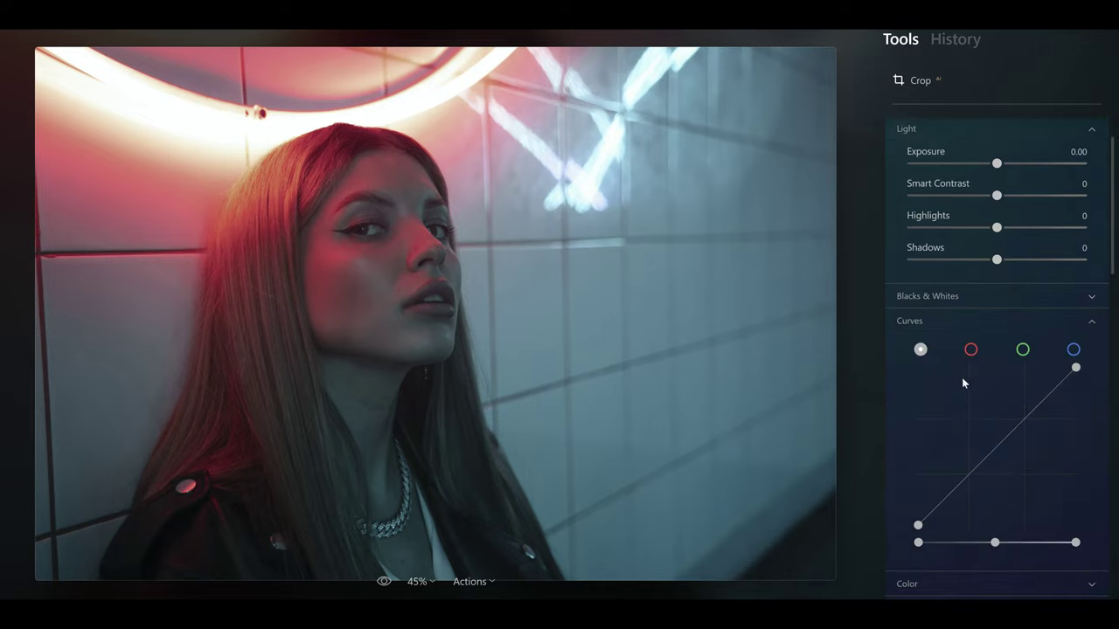
left_click(967, 479)
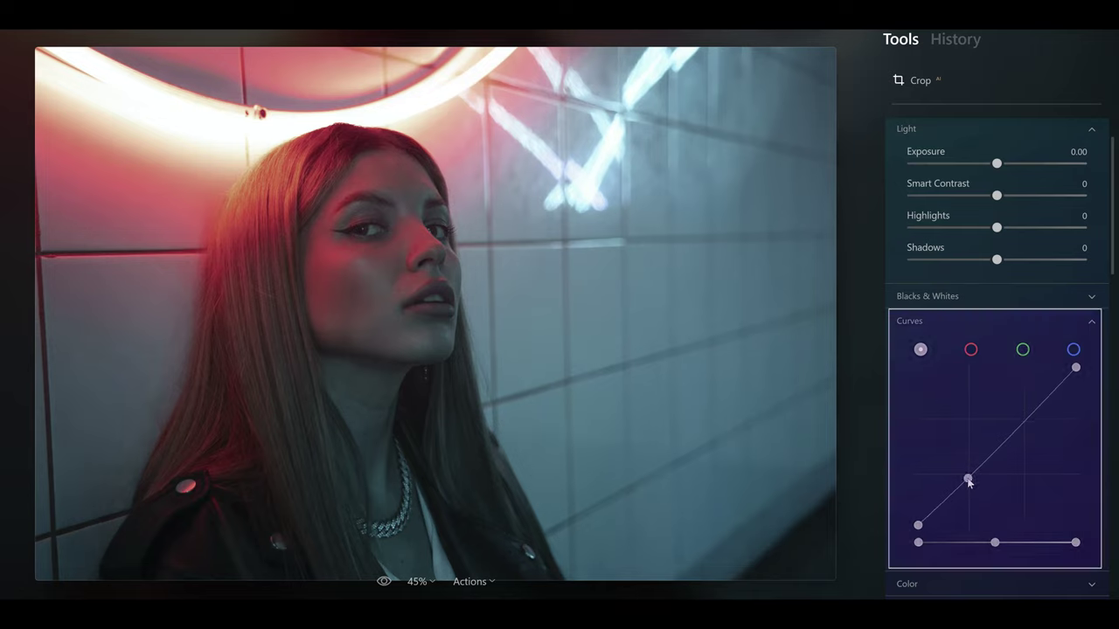
left_click(1025, 416)
left_click_drag(969, 479, 970, 488)
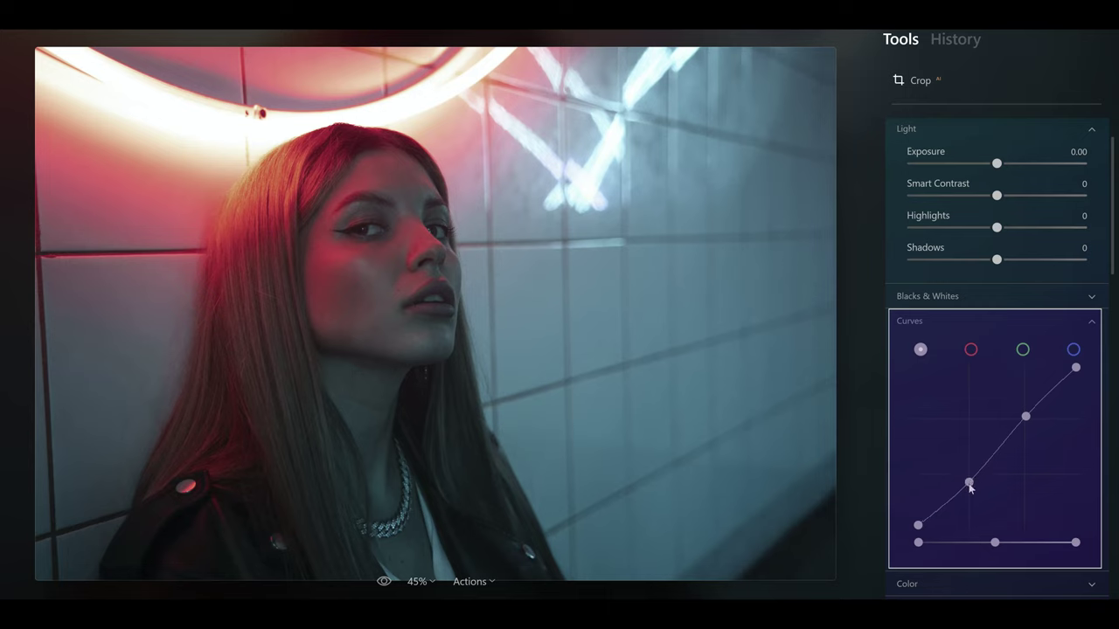
left_click_drag(1028, 418, 1027, 412)
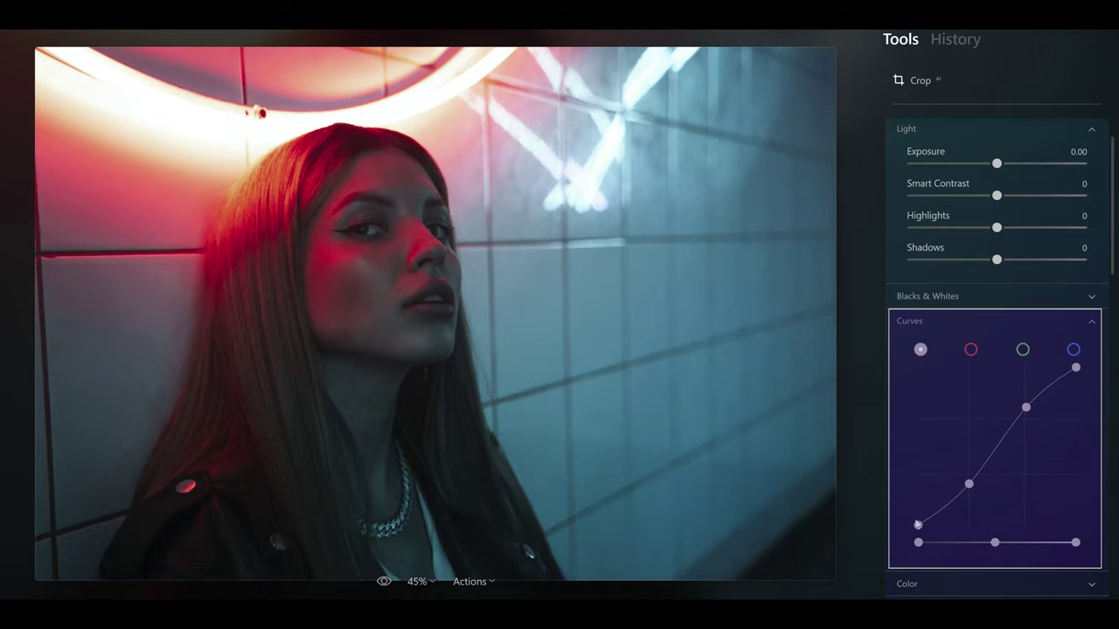
Lift the curve's black point slightly for faded blacks, and pull the shadow point back down to keep contrast.
left_click_drag(917, 523, 915, 519)
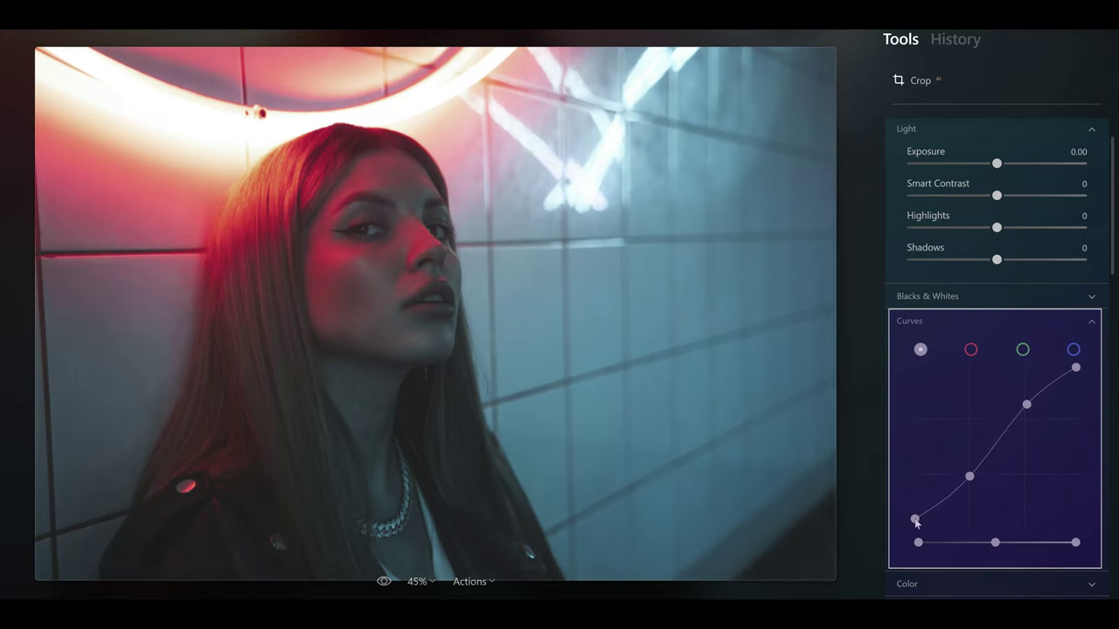
left_click_drag(969, 477, 969, 487)
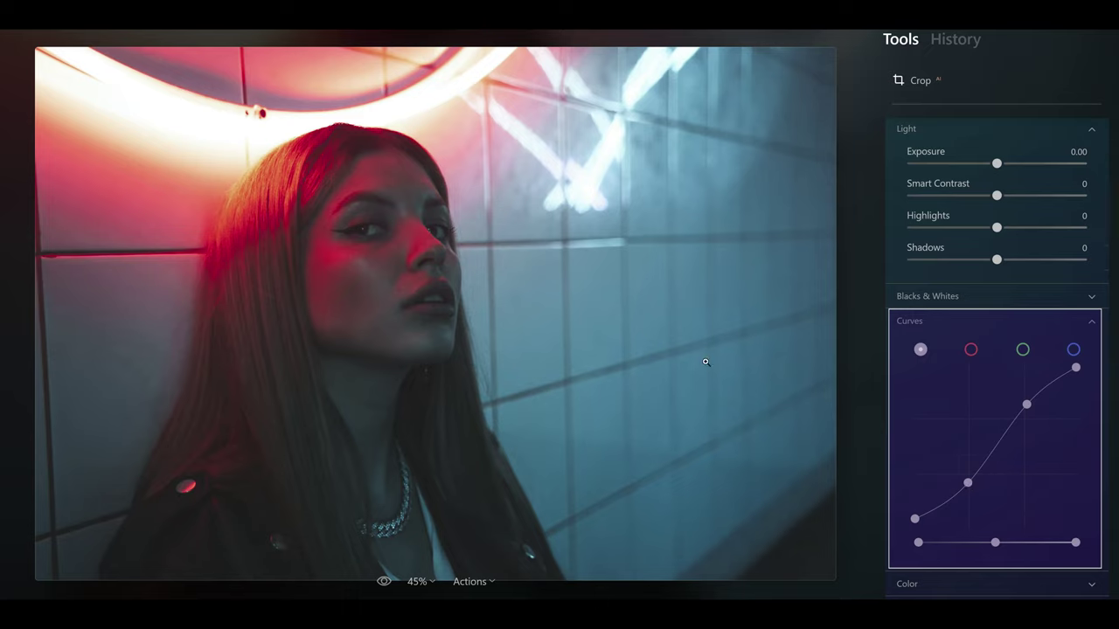
left_click(911, 321)
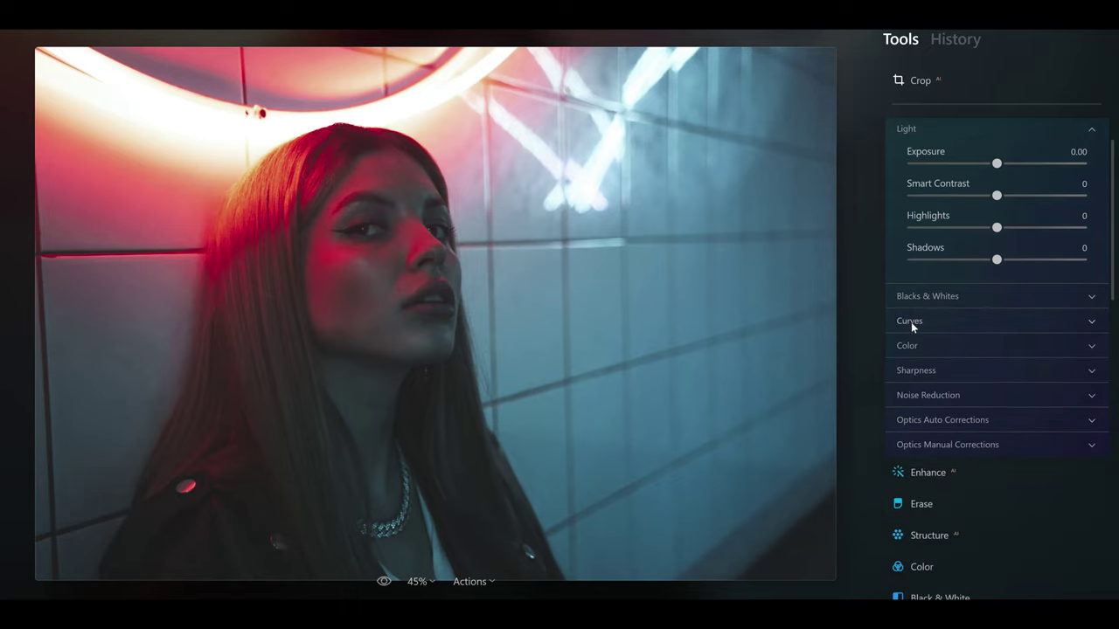
Sharpen the neon portrait in Develop by raising Sharpen to slightly more than half, leaving Radius and Masking as they are.
left_click(1093, 374)
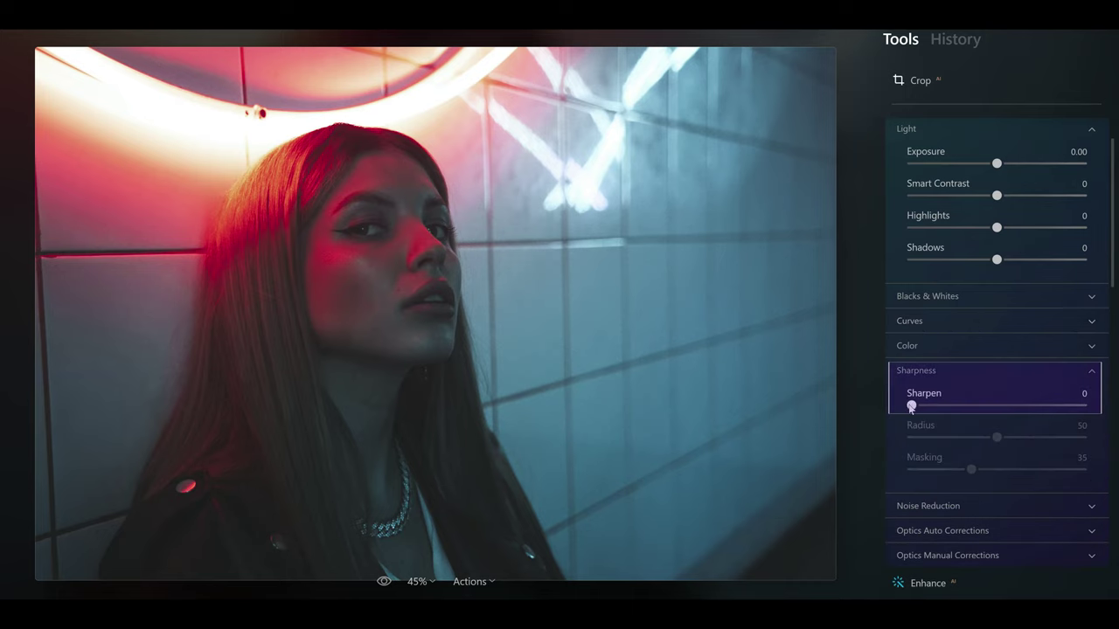
left_click_drag(912, 405, 1012, 410)
left_click(916, 370)
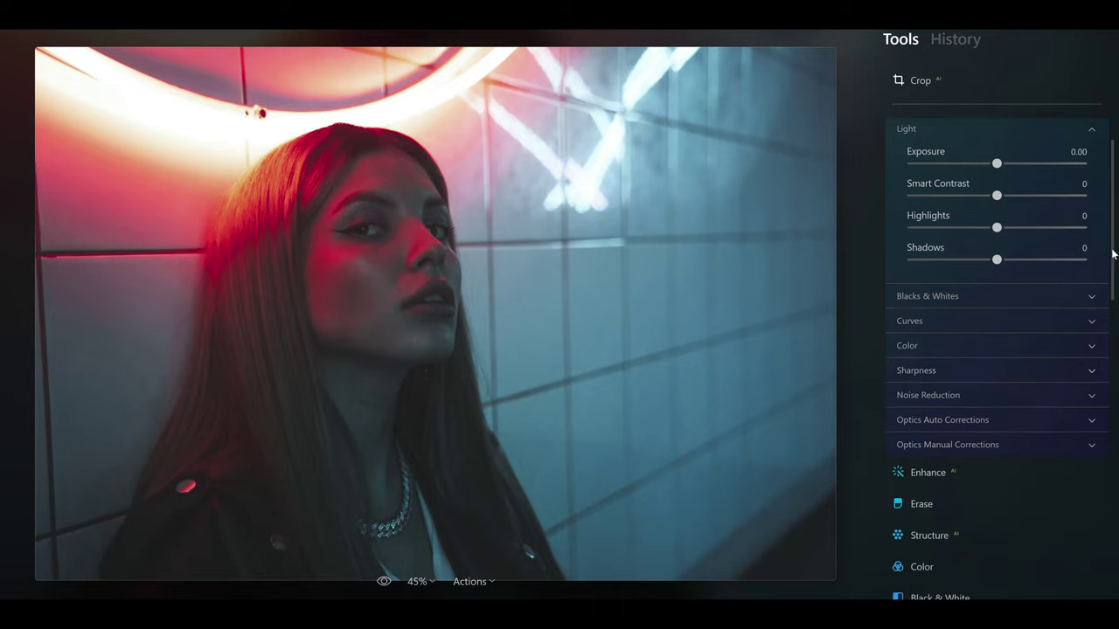
scroll(1113, 252, "up", 2)
left_click(929, 166)
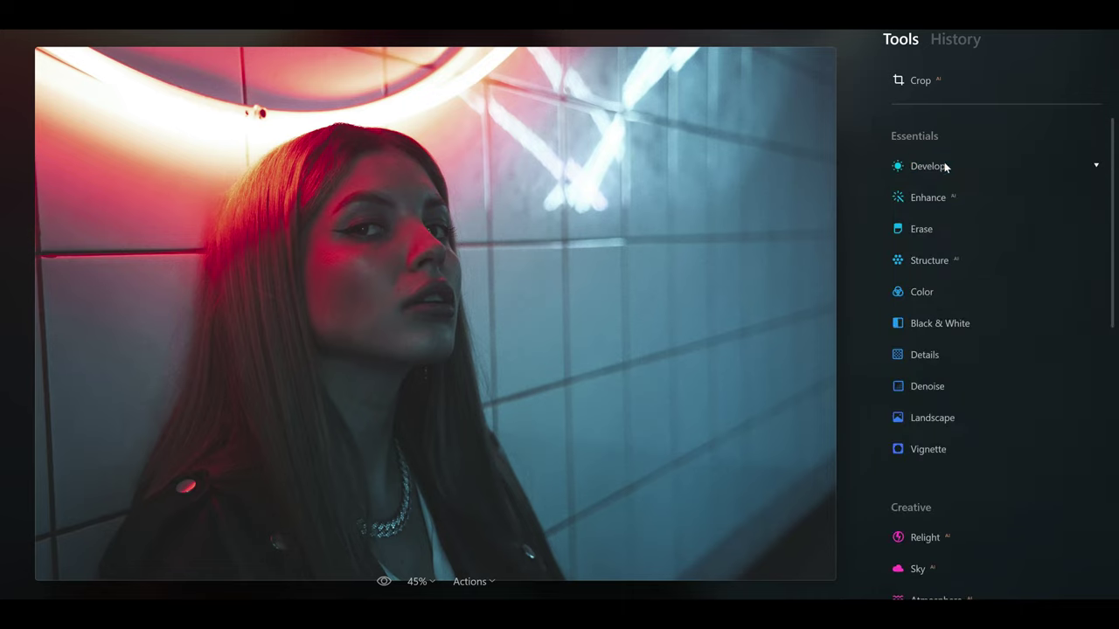
Compare the Develop edits on the neon portrait with the original photo.
left_click_drag(1115, 260, 1111, 326)
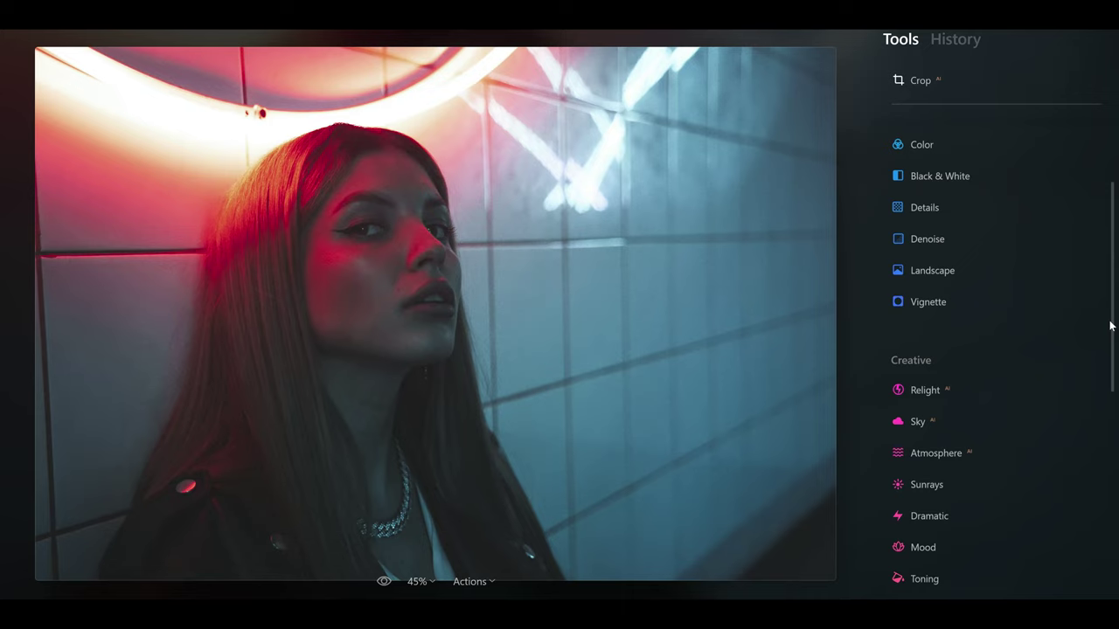
key("backslash")
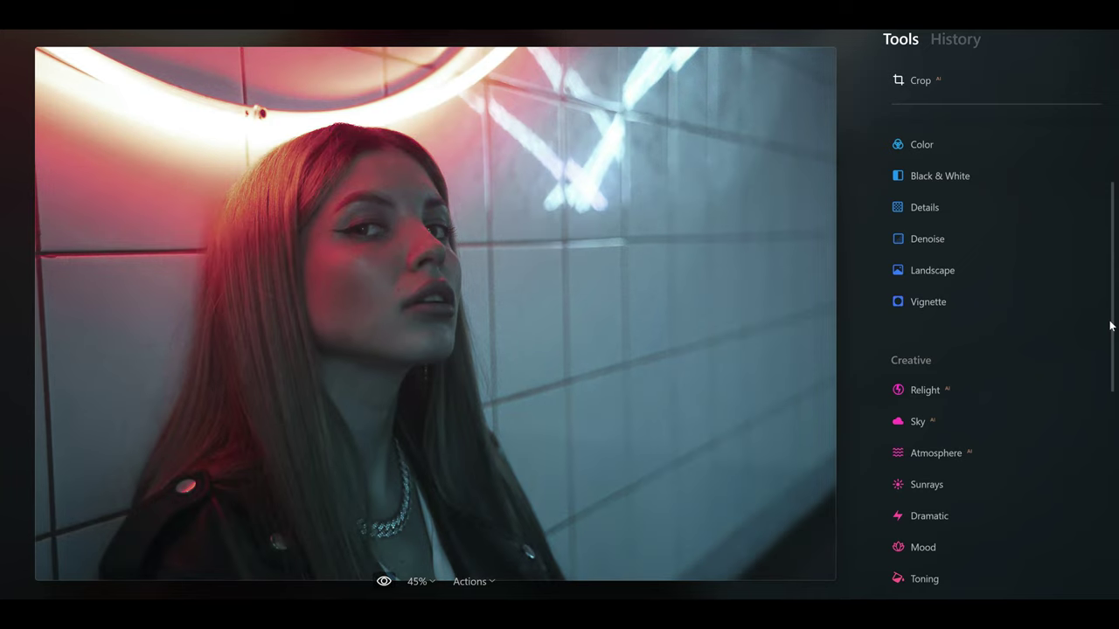
key("backslash")
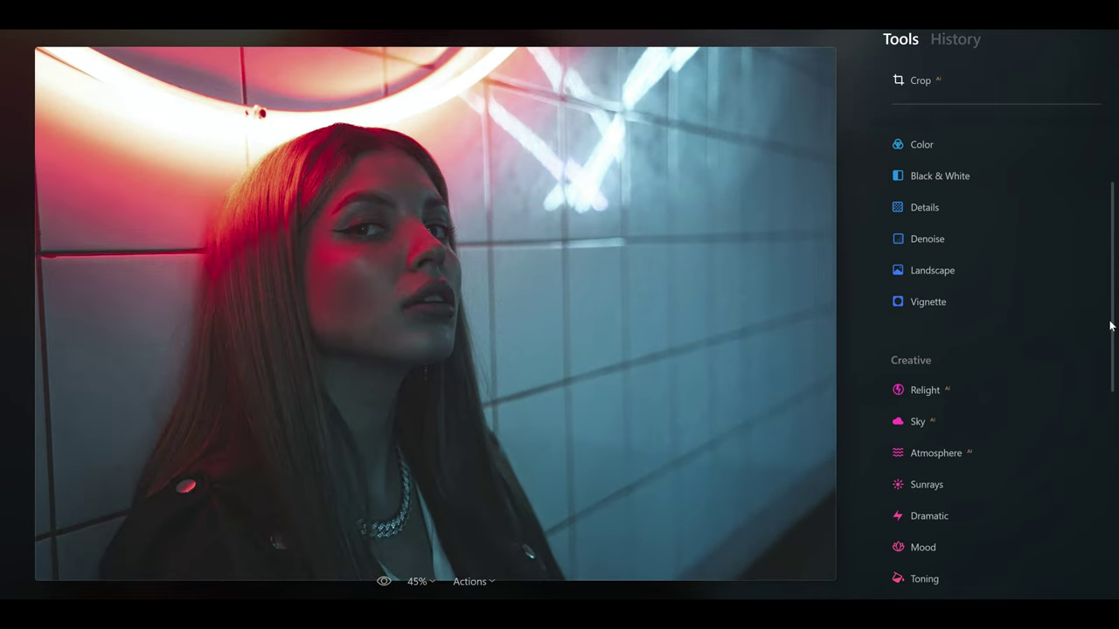
Relight the neon portrait with Brightness Near 57, Brightness Far -42 and Depth 44.
left_click_drag(1114, 326, 1116, 396)
left_click(956, 233)
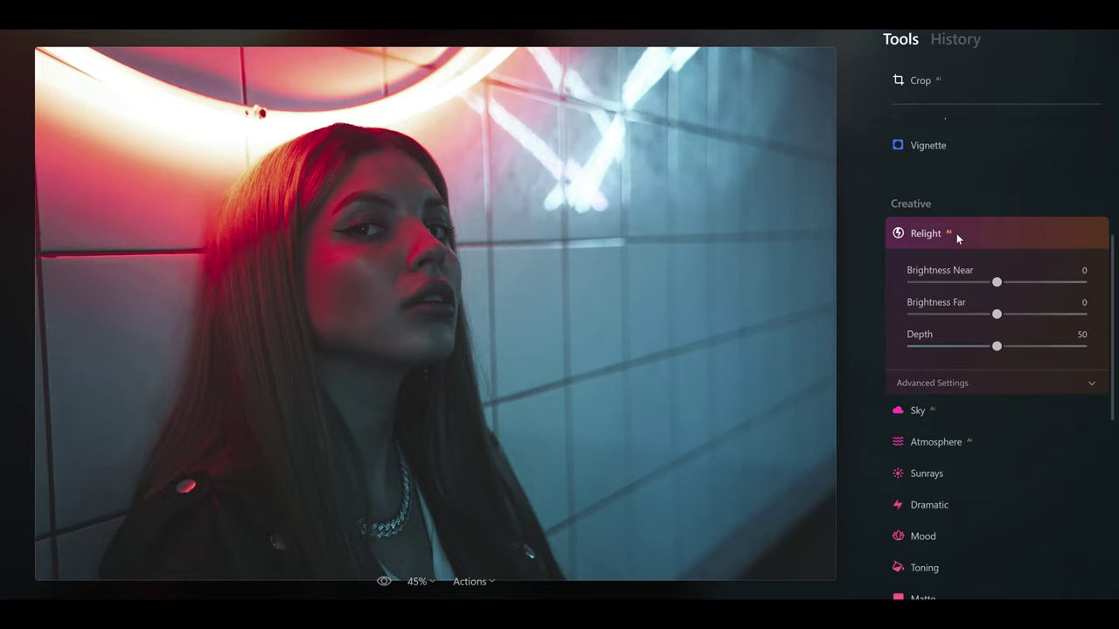
left_click_drag(997, 282, 1046, 284)
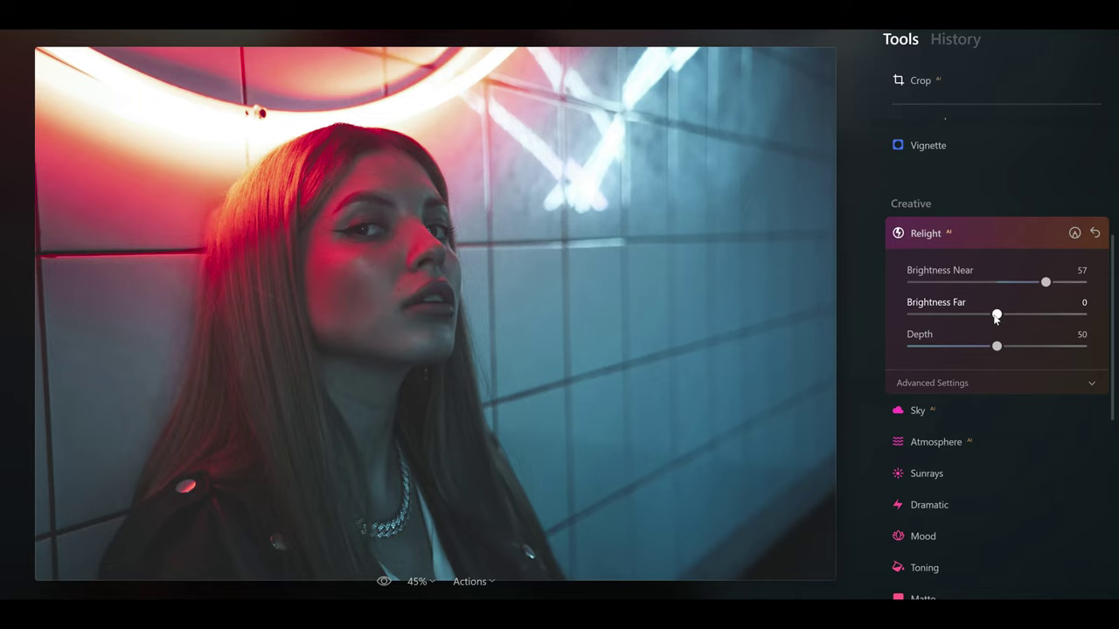
left_click_drag(996, 315, 959, 316)
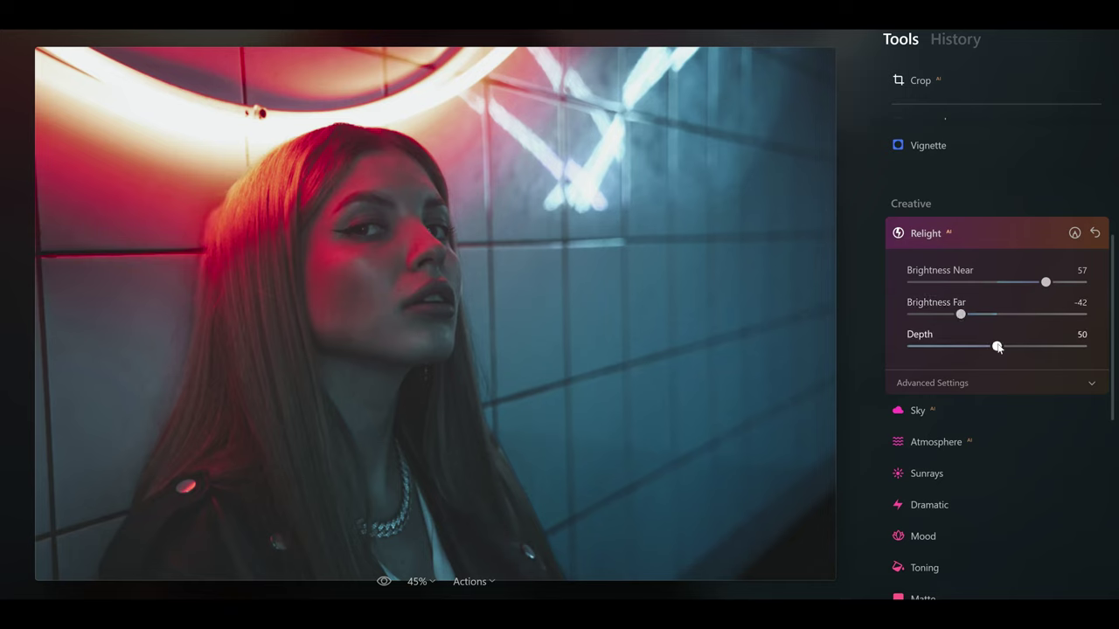
mouse_move(997, 347)
left_mouse_down()
mouse_move(1047, 347)
mouse_move(958, 362)
mouse_move(988, 351)
left_mouse_up()
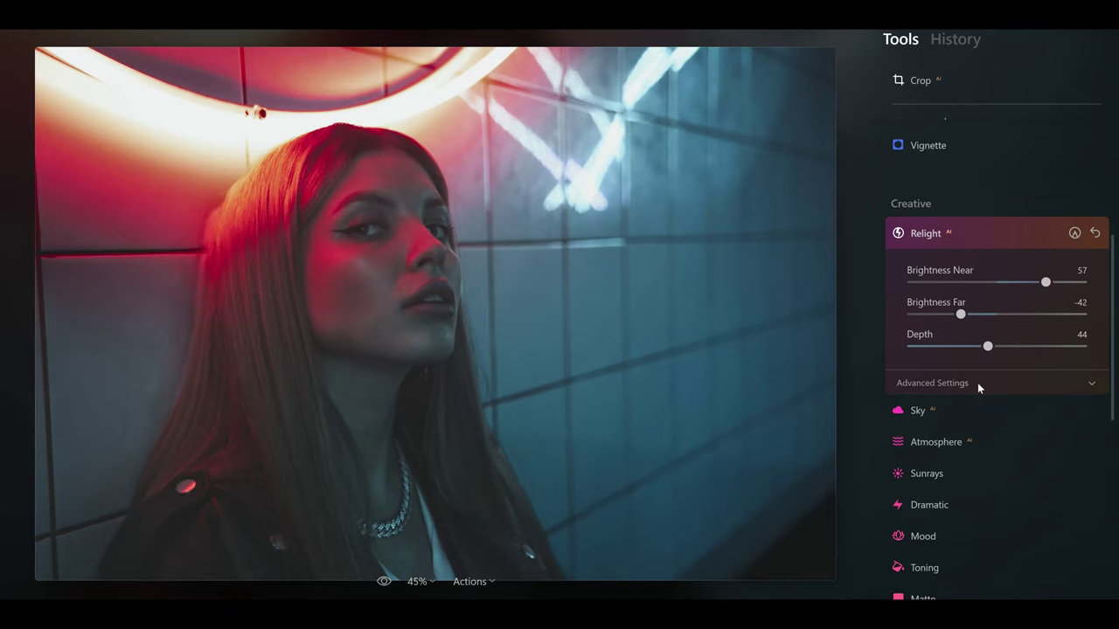
Set Relight's Warmth Near to 10 and Warmth Far to -18, and compare the result with the original photo.
left_click(977, 382)
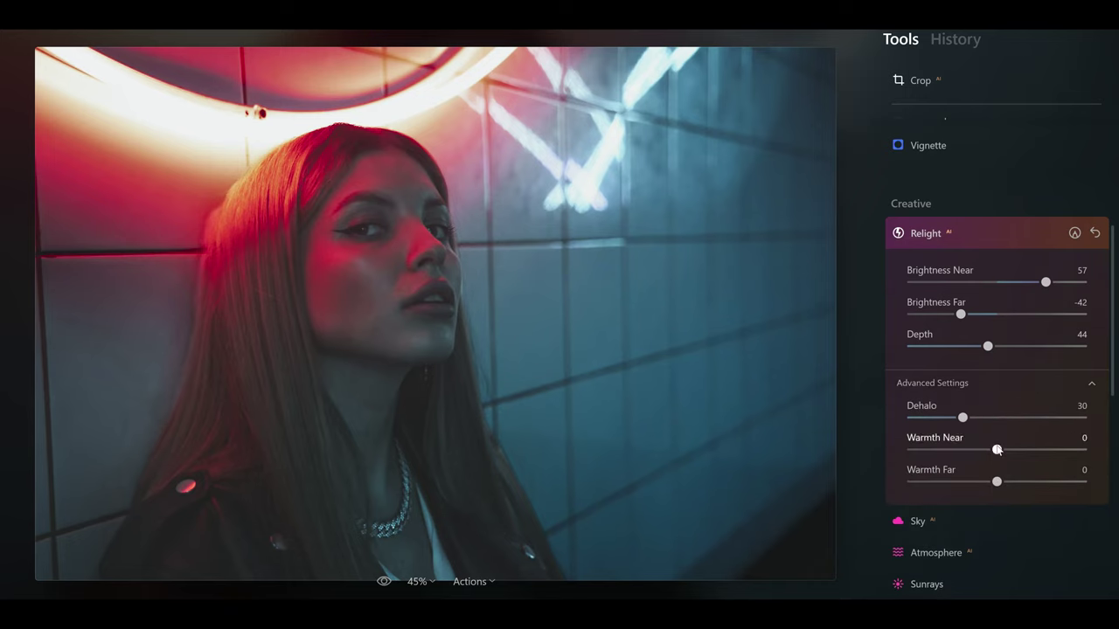
left_click_drag(997, 451, 1015, 451)
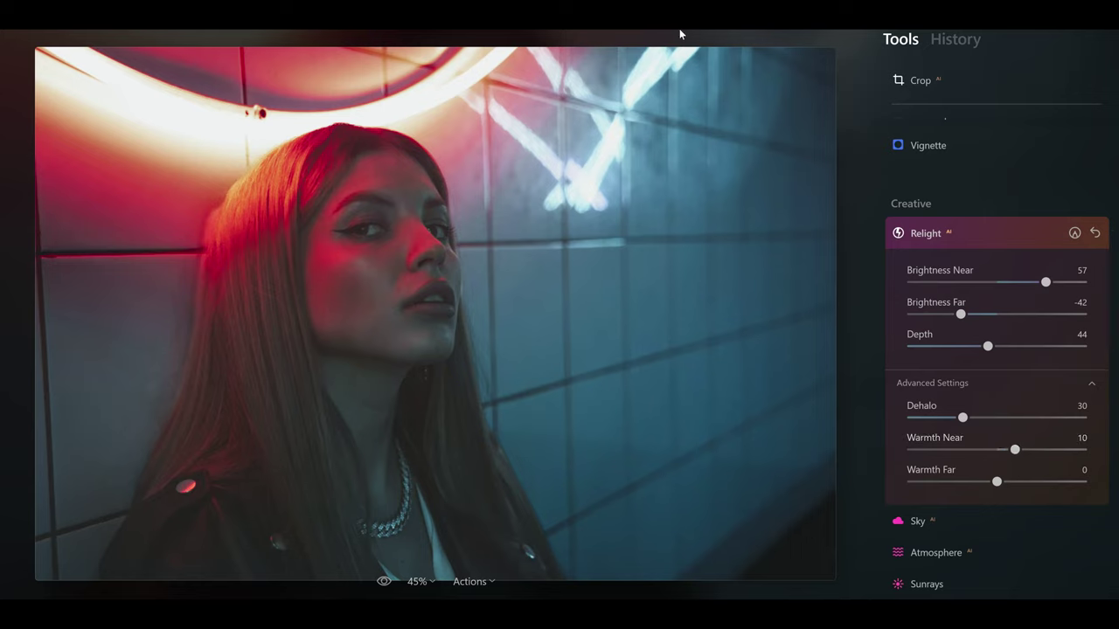
left_click_drag(997, 482, 968, 488)
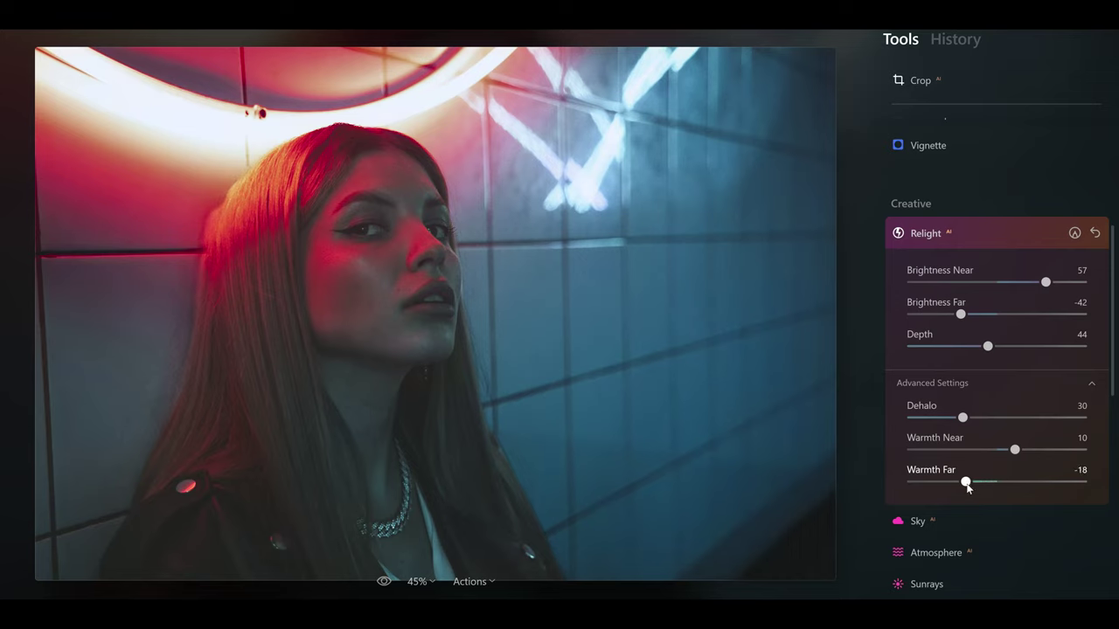
left_click(914, 231)
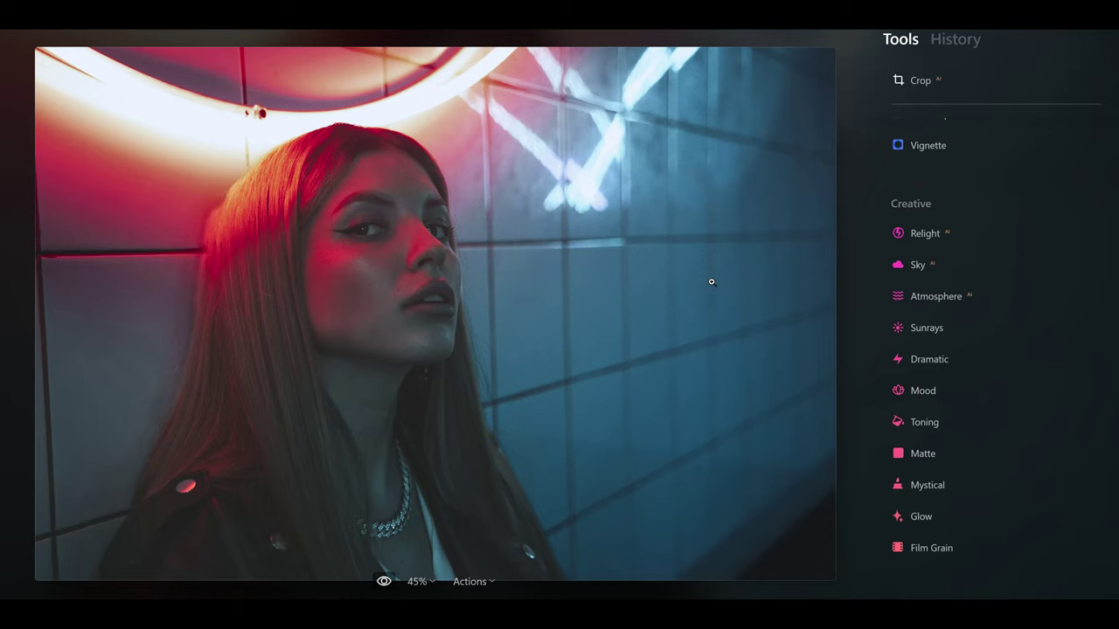
key("backslash")
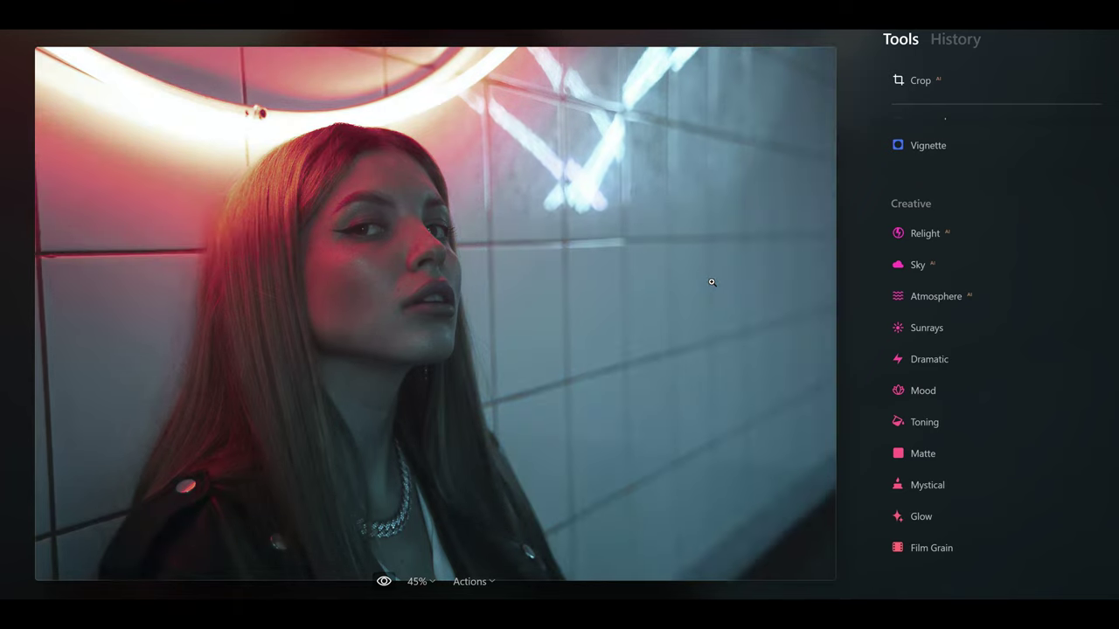
key("backslash")
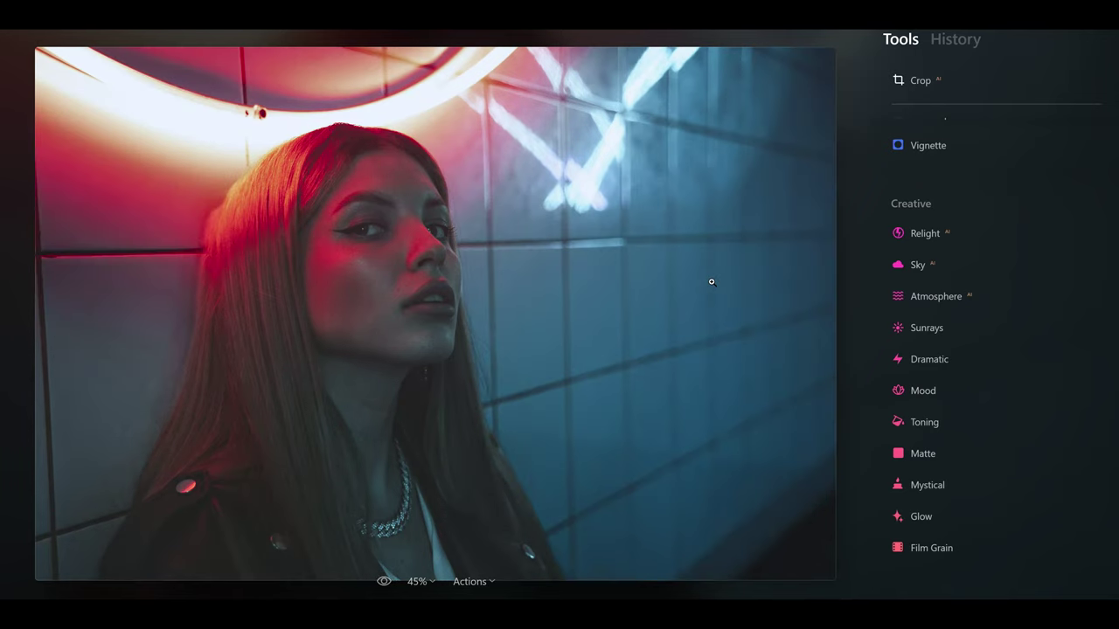
Blur the background behind the woman using Portrait Bokeh with an Amount of 51.
left_click_drag(1113, 297, 1111, 379)
scroll(987, 367, "down", 1)
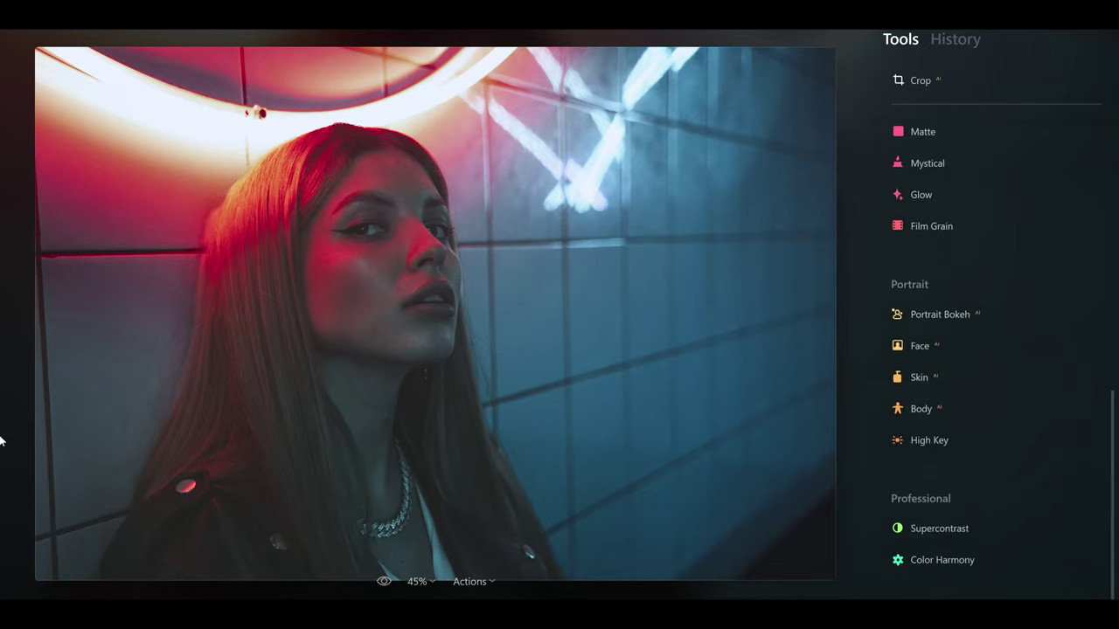
left_click(928, 317)
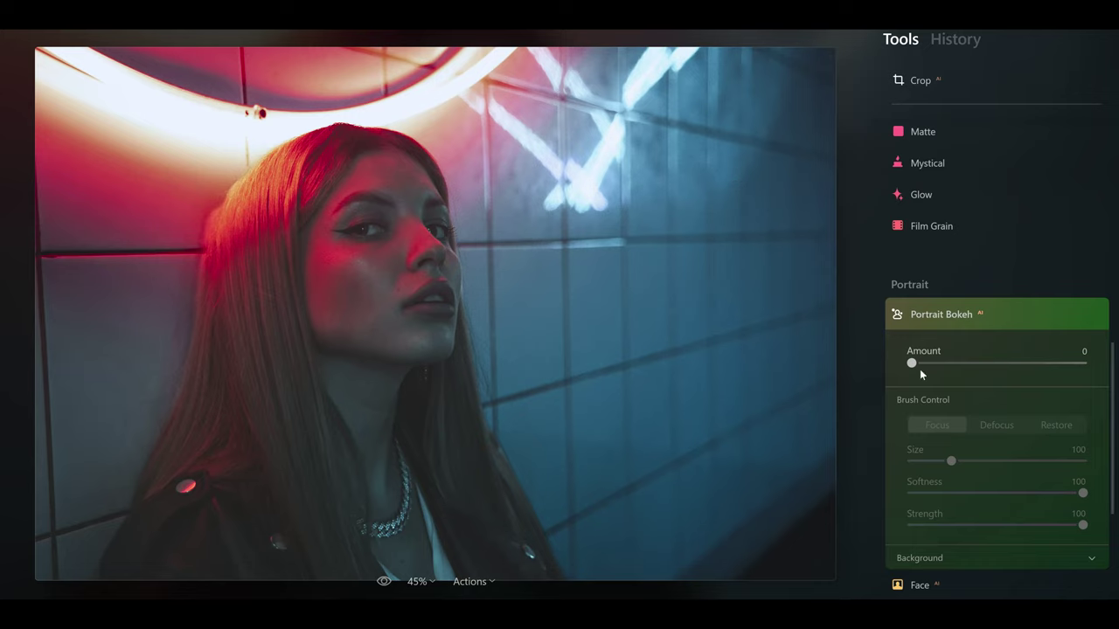
left_click_drag(912, 367, 998, 363)
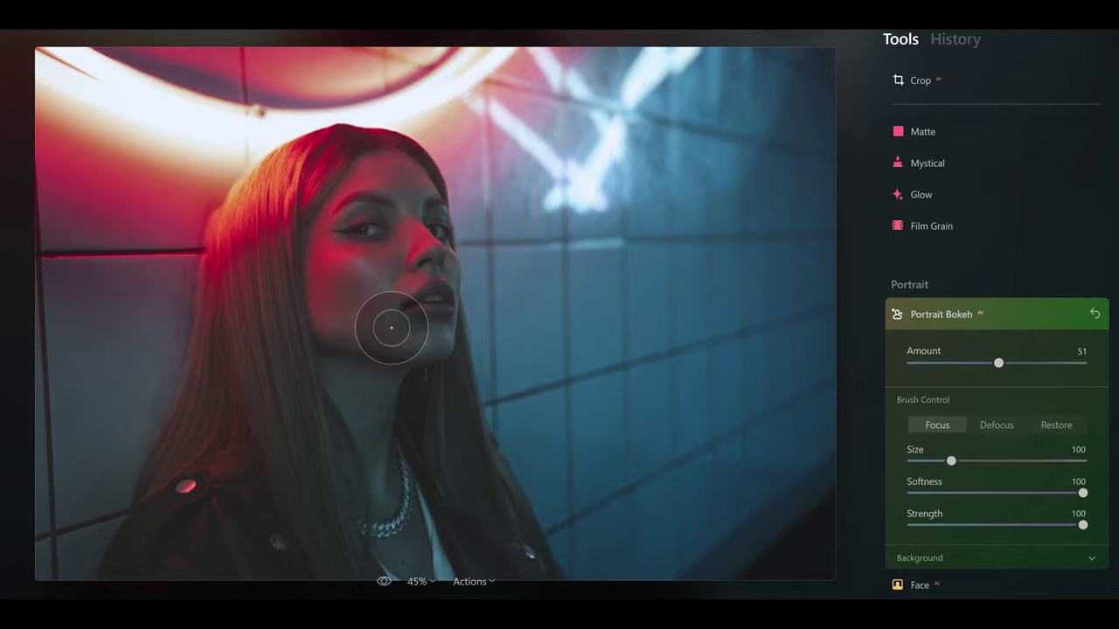
left_click(946, 318)
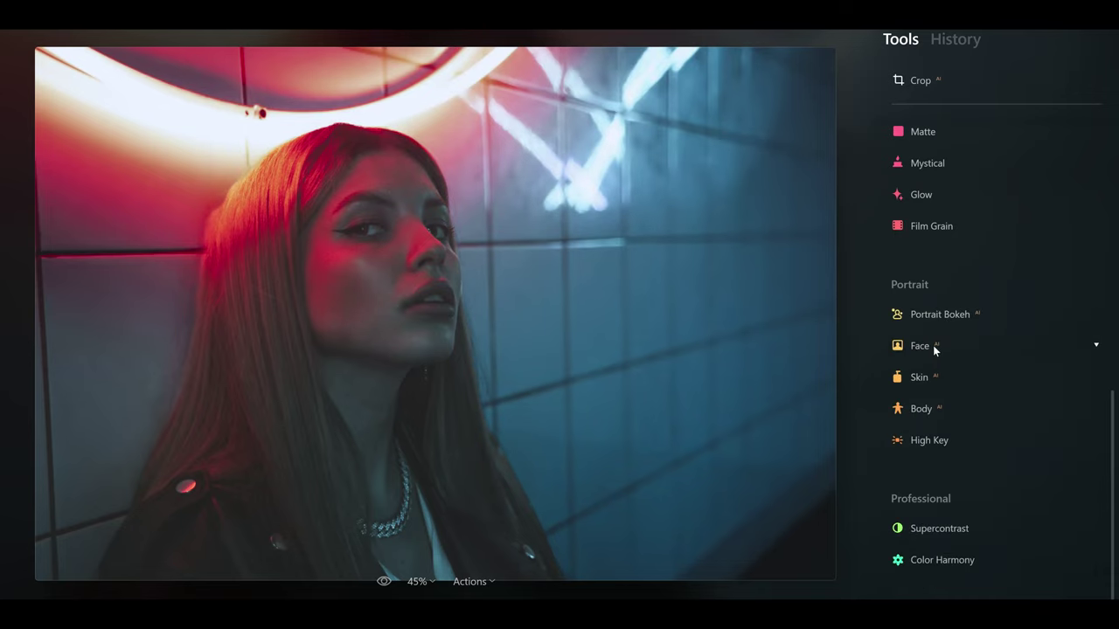
Brighten the woman's face with Face Light at 35, and open the Face tool's eye adjustments.
left_click(933, 345)
left_click_drag(912, 394, 975, 397)
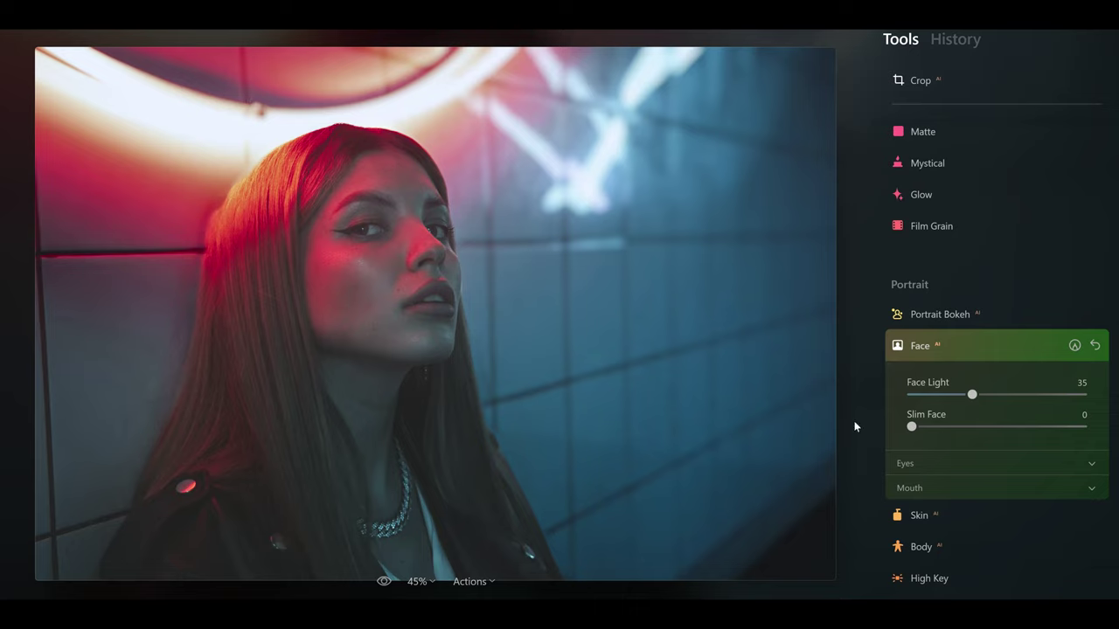
left_click(939, 469)
scroll(939, 468, "down", 3)
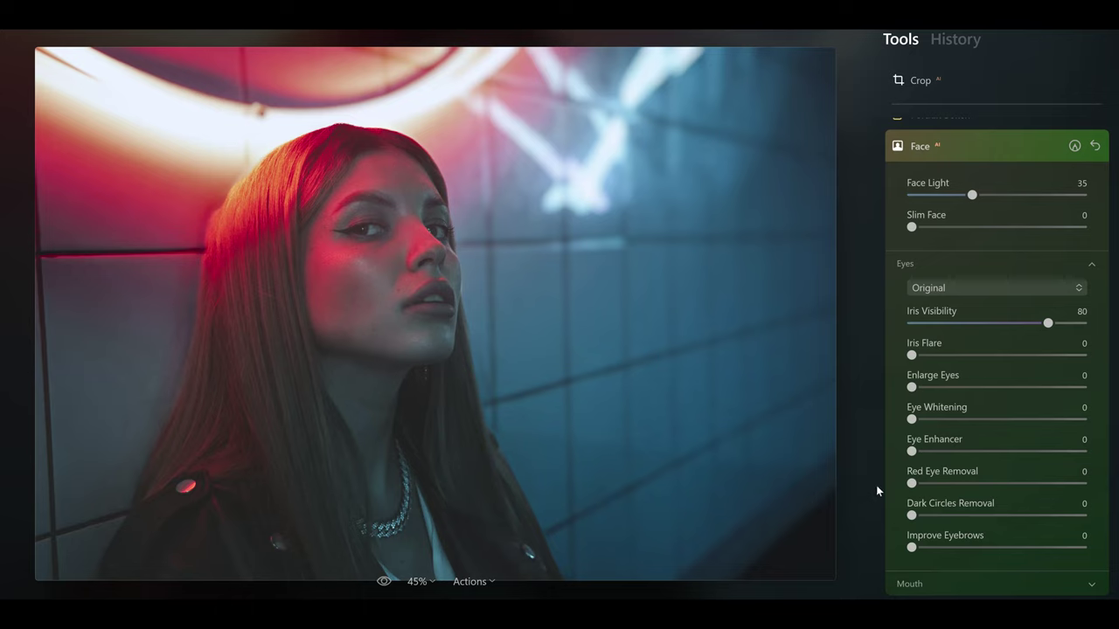
Set the Face tool's Eye Enhancer to 69 and smooth the woman's skin with a Skin Amount of 54.
left_click_drag(946, 452, 1030, 451)
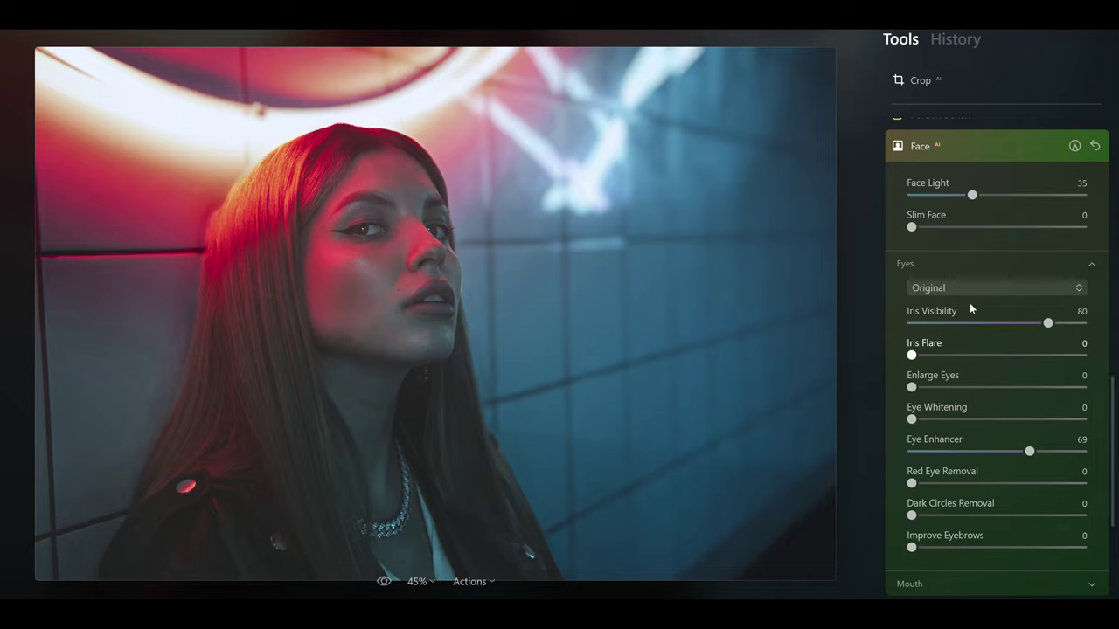
left_click(924, 148)
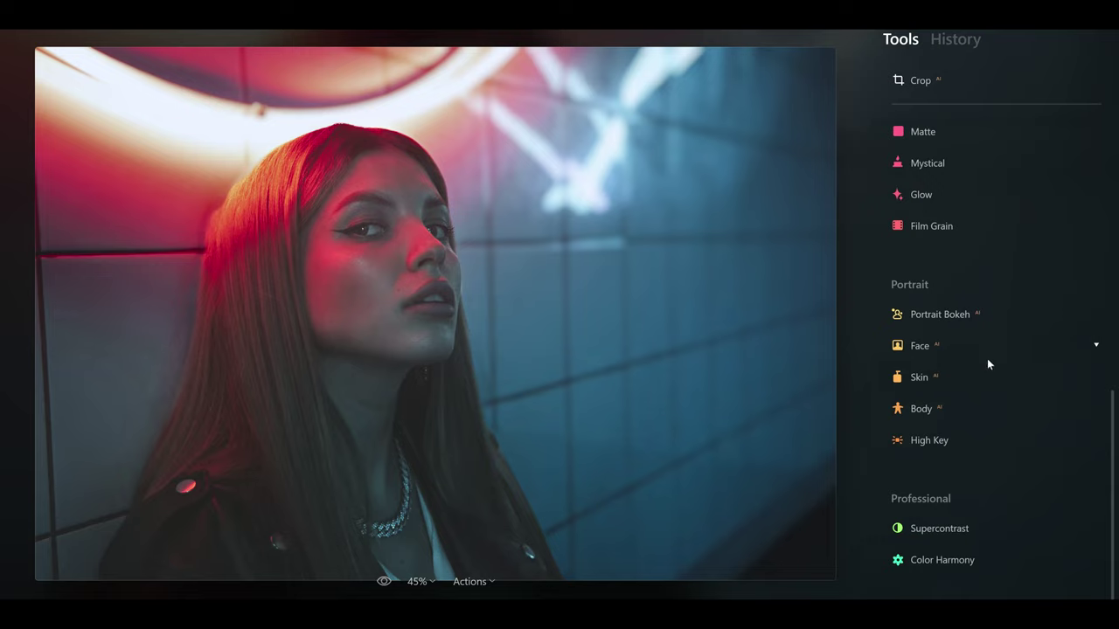
left_click(918, 377)
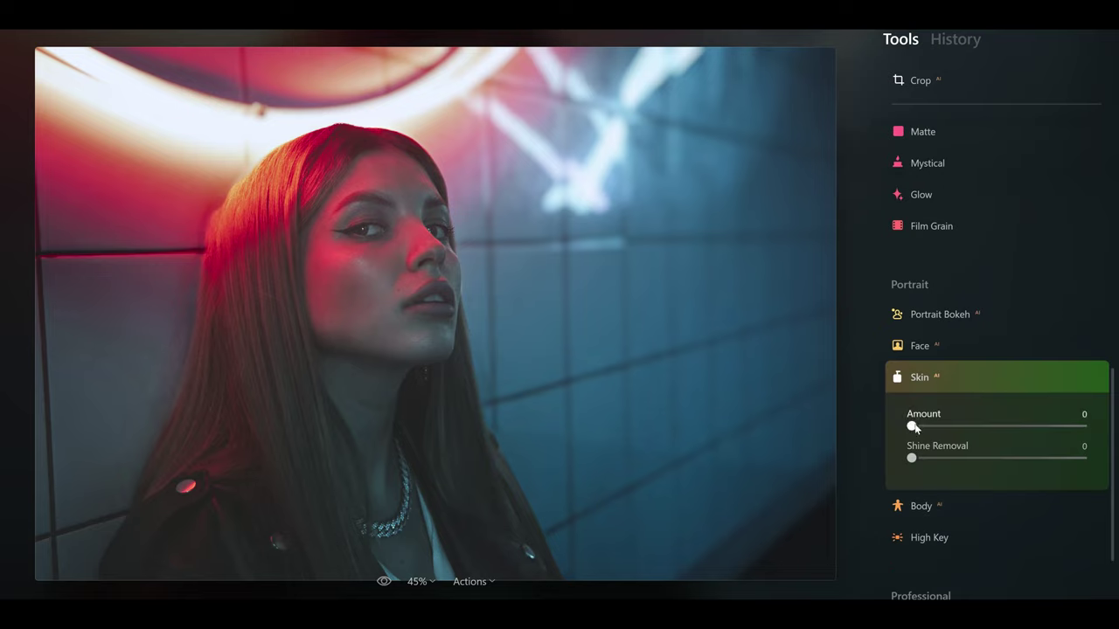
left_click_drag(949, 429, 1003, 425)
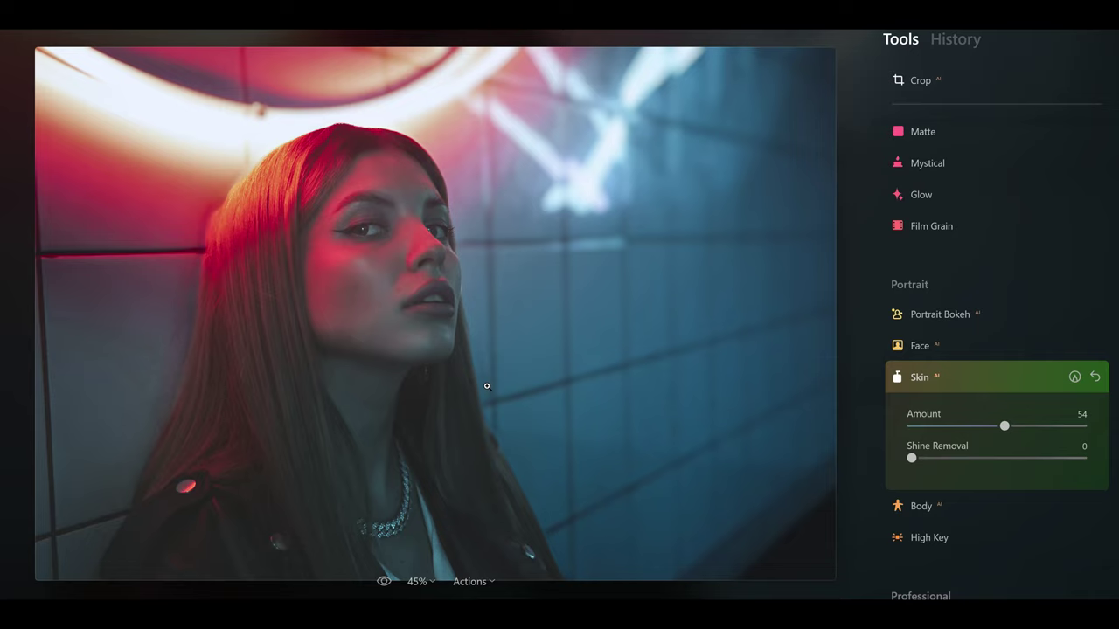
Darken the neon portrait's edges with a Vignette Amount of -66, and compare the edit with the original photo.
scroll(928, 435, "up", 5)
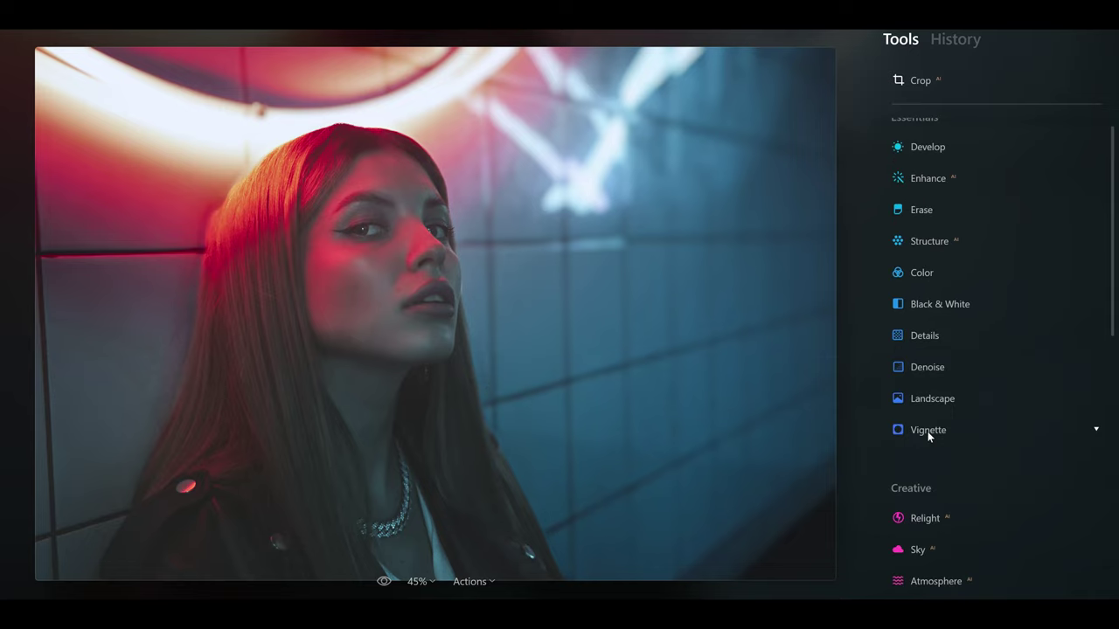
left_click(928, 435)
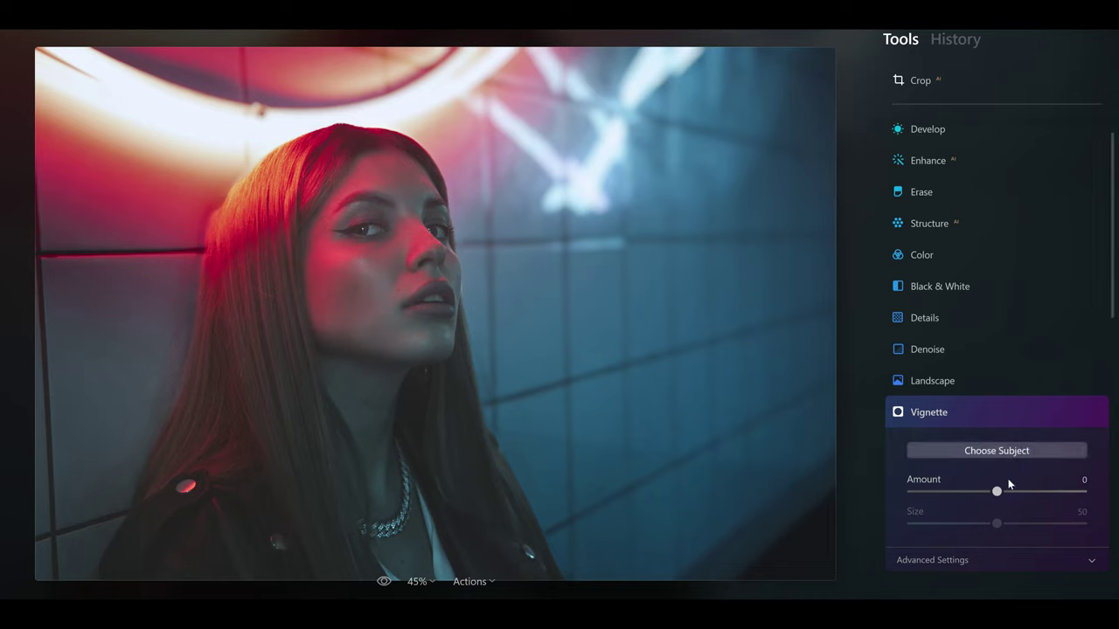
left_click_drag(996, 495, 937, 497)
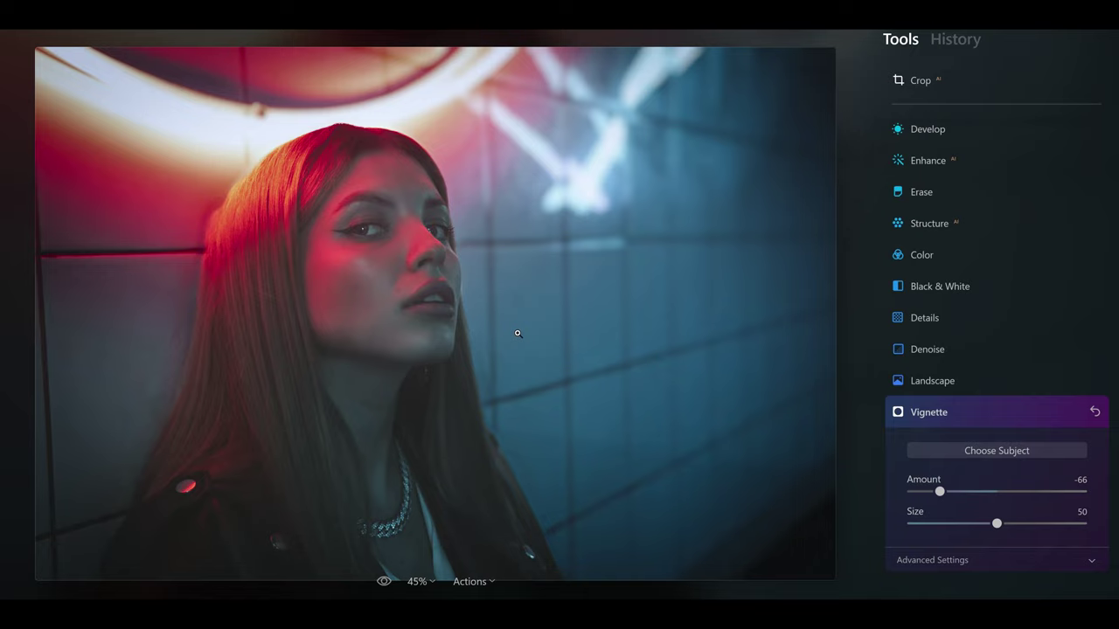
key("backslash")
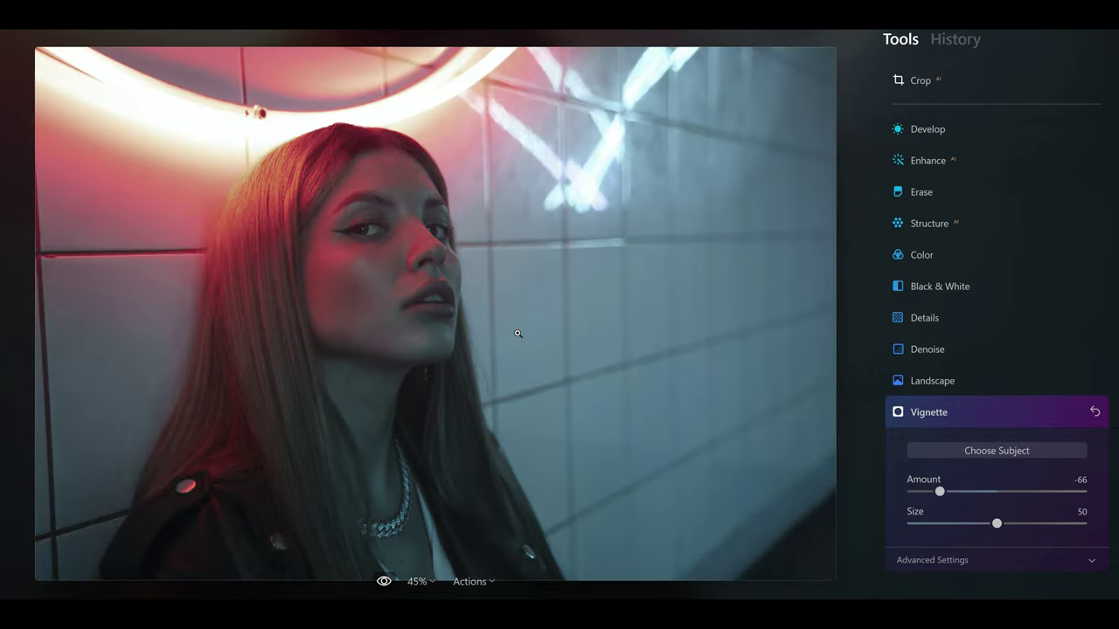
key("backslash")
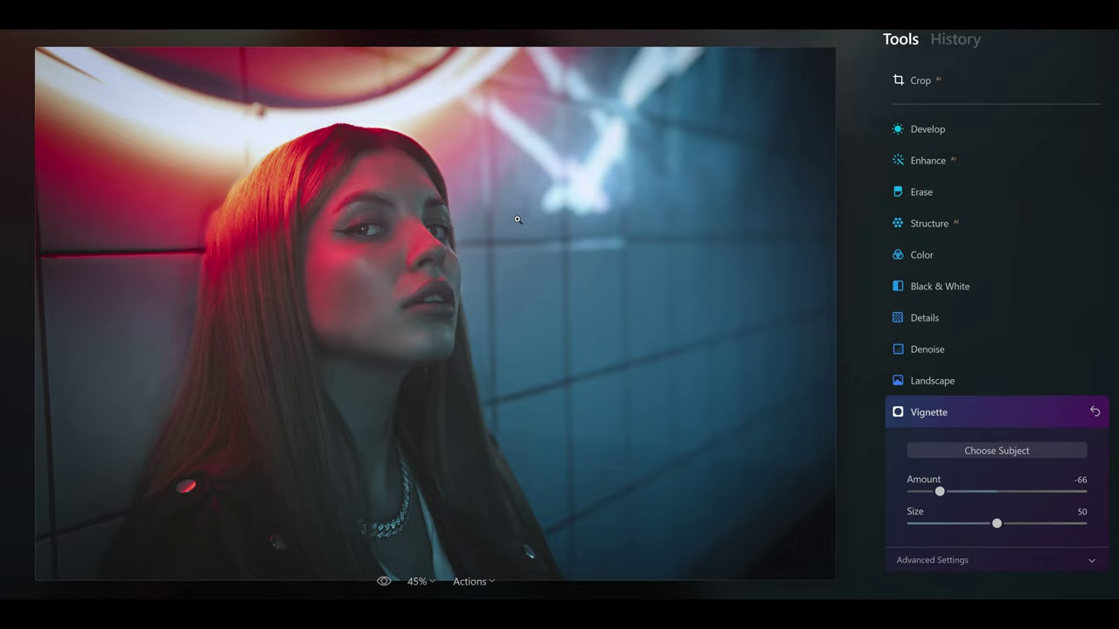
left_click(921, 411)
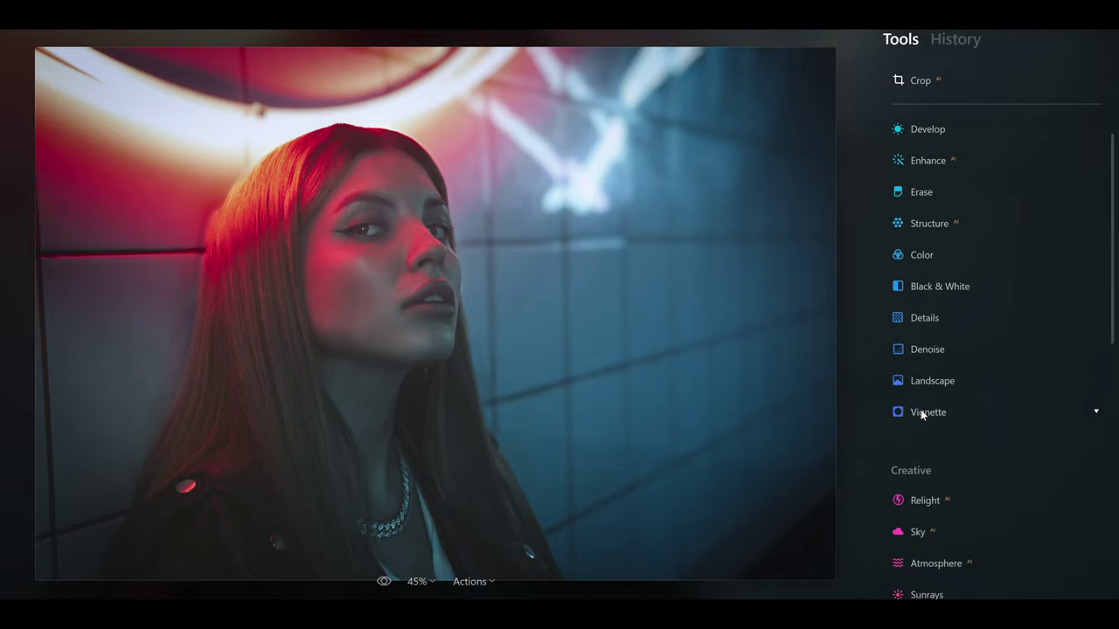
scroll(1112, 262, "up", 1)
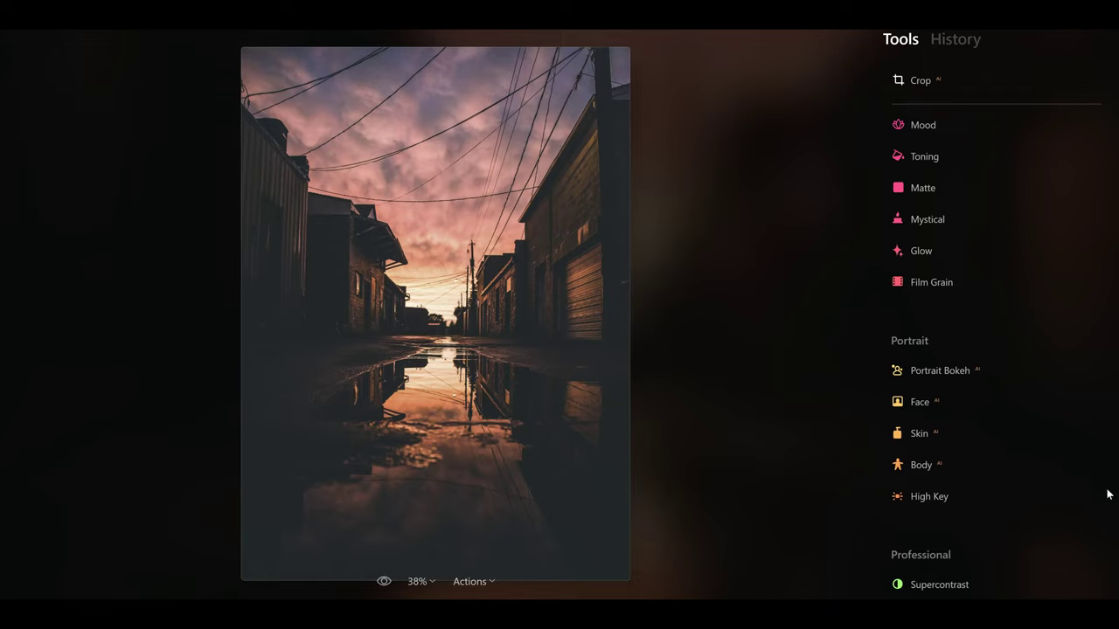
Remove the powerlines from the sunset alley photo with the Erase tool's automatic powerline removal.
scroll(1107, 492, "up", 10)
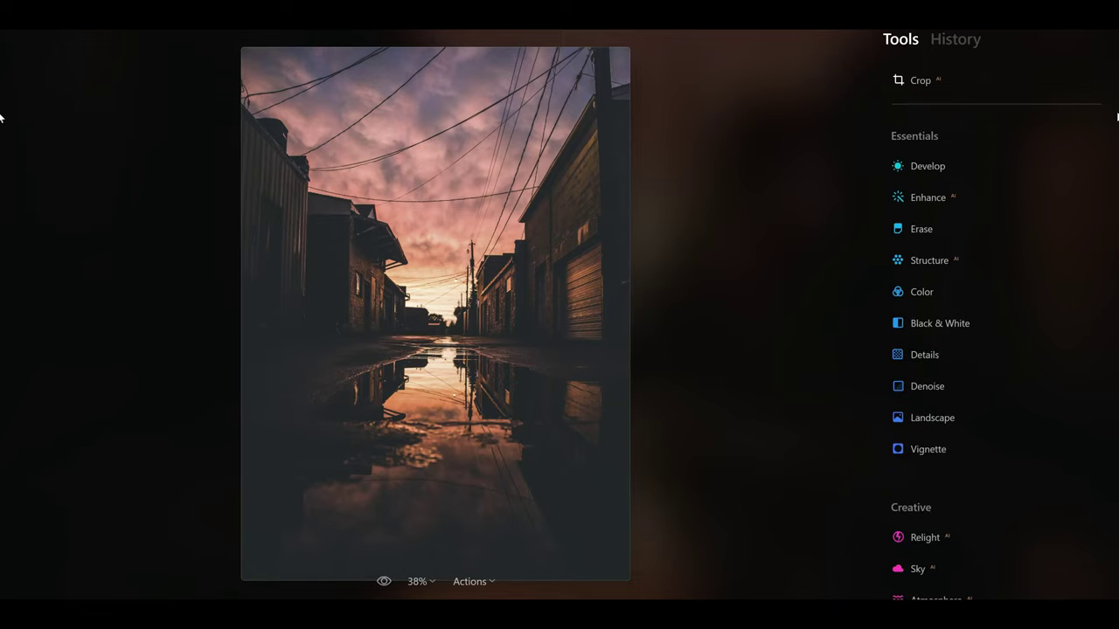
left_click(923, 229)
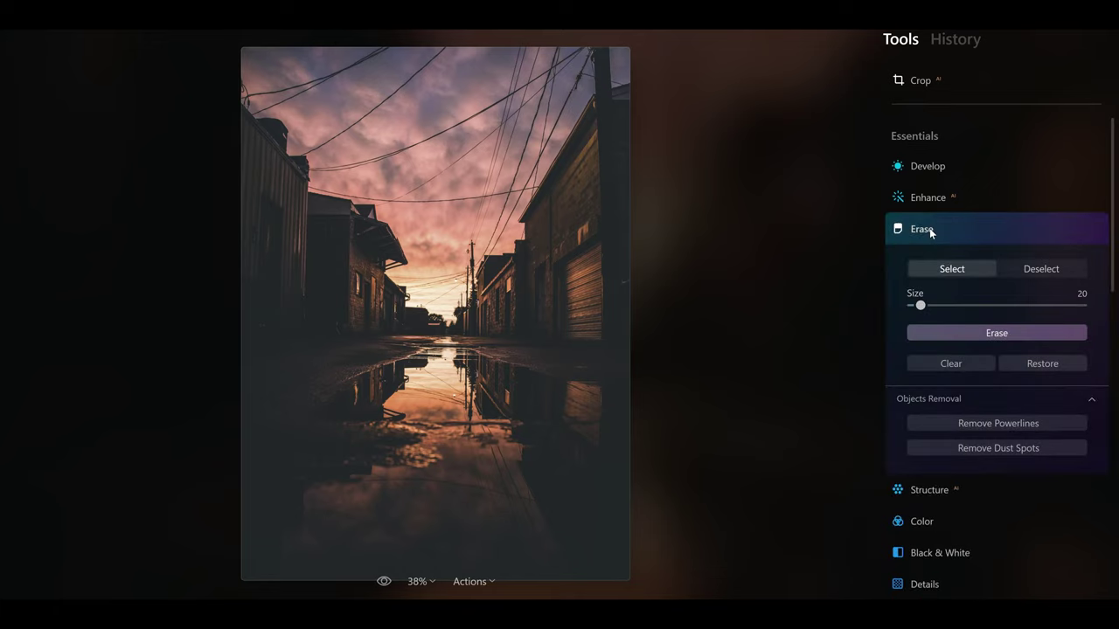
left_click(947, 423)
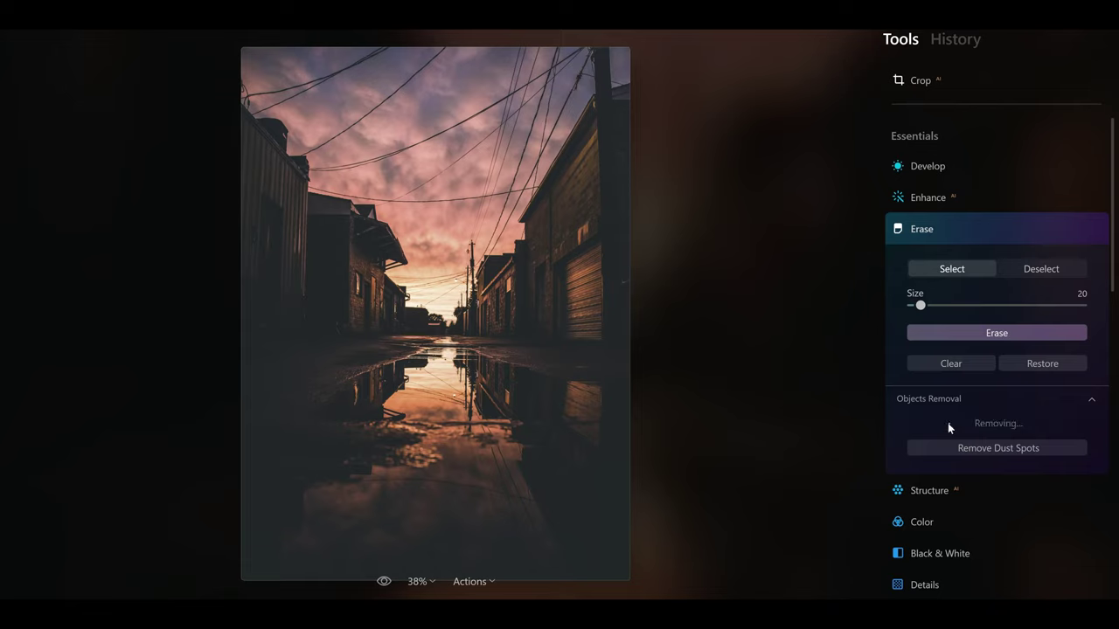